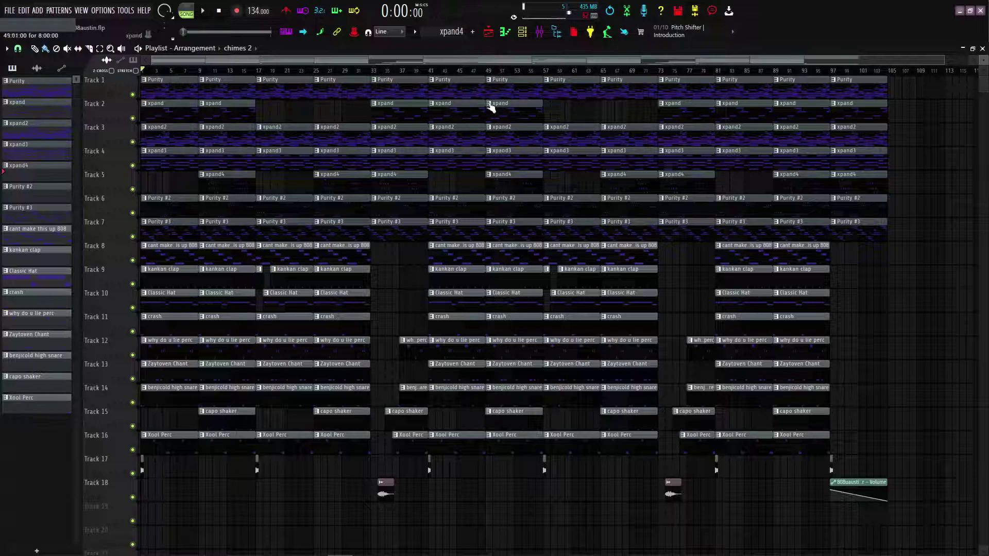
Step: Open the Purity pattern from Track 1 in the piano roll, show its full note range and play it
double_click(159, 103)
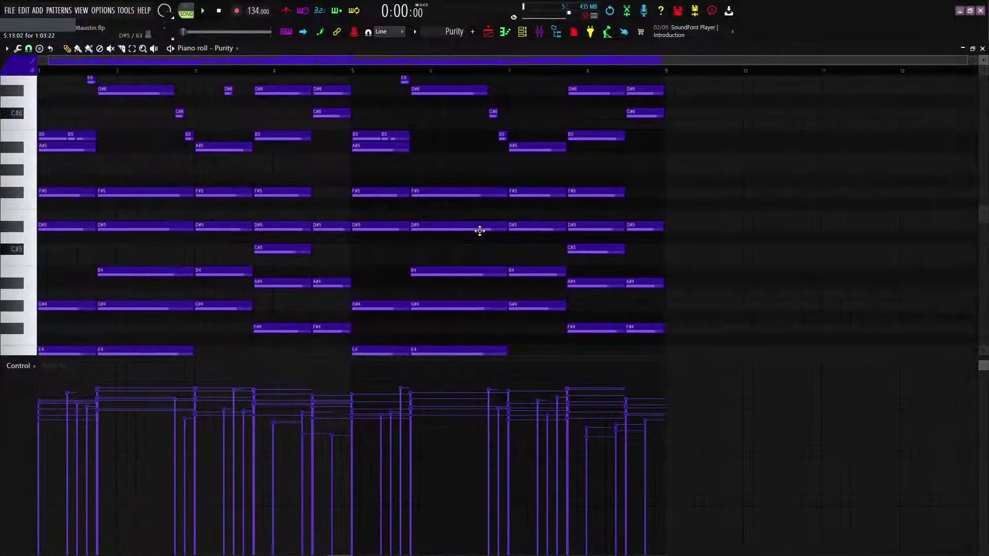
left_click_drag(983, 61, 982, 83)
left_click_drag(986, 238, 981, 216)
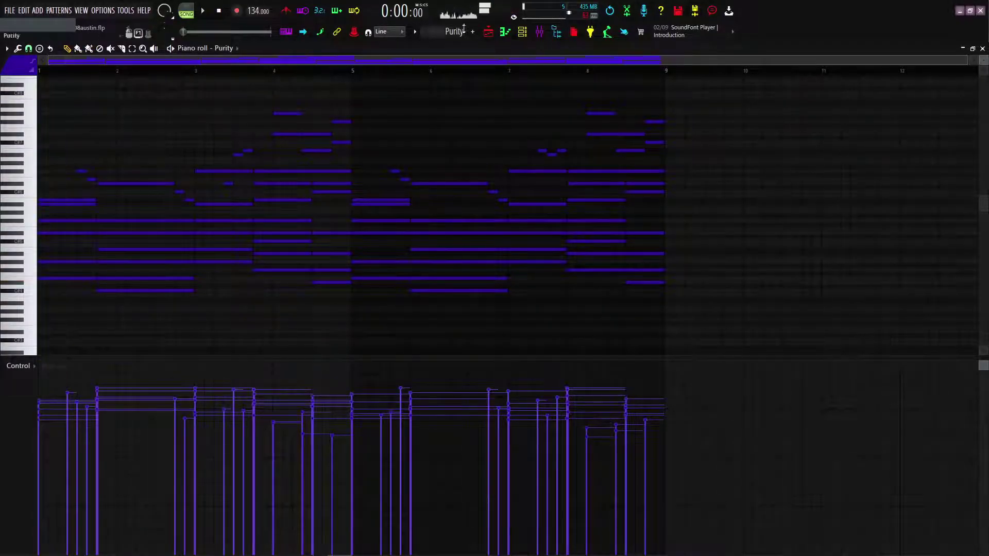
key("F5")
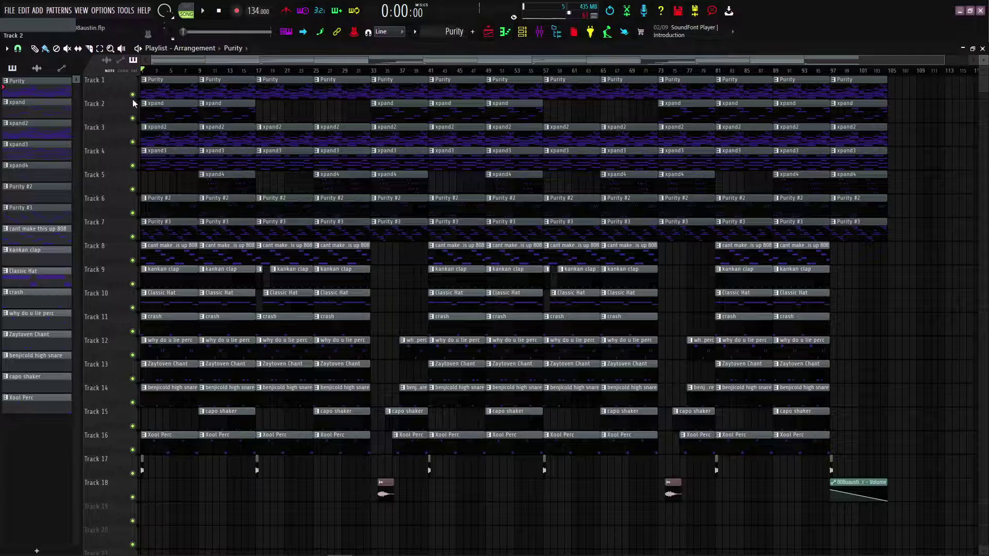
key("F7")
key("space")
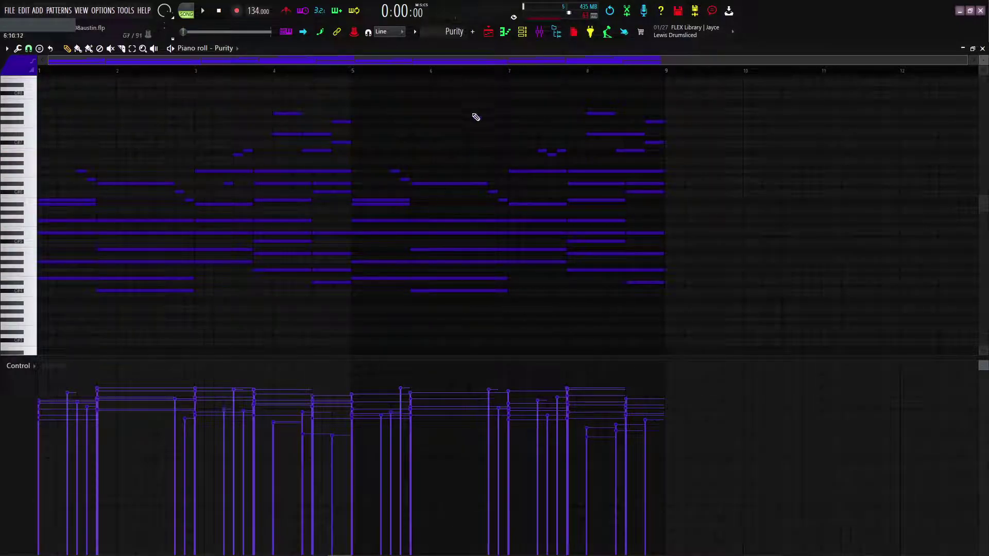
Step: Solo Track 2 and play its xpand strings pattern in the piano roll, stopping playback near its end
left_click(488, 32)
right_click(132, 119)
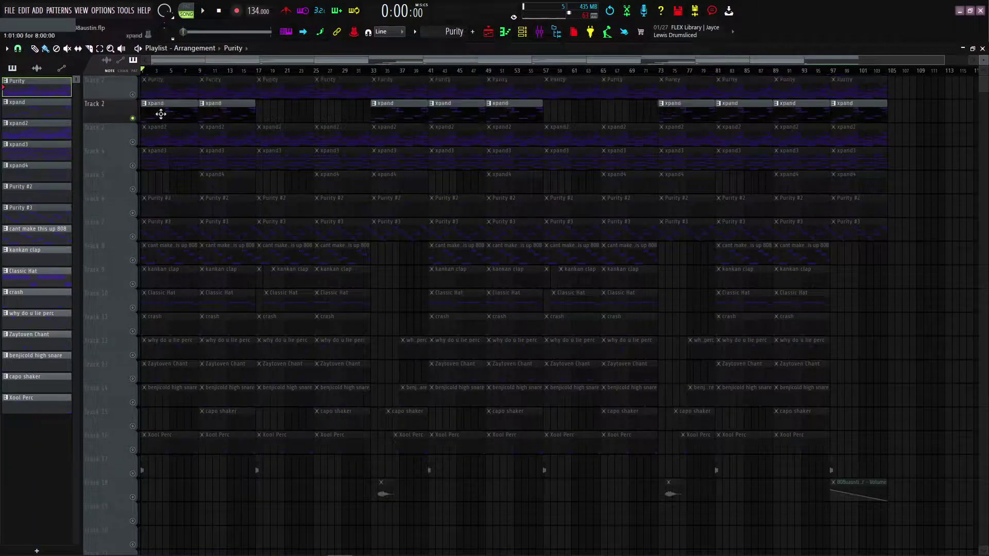
double_click(164, 114)
key("space")
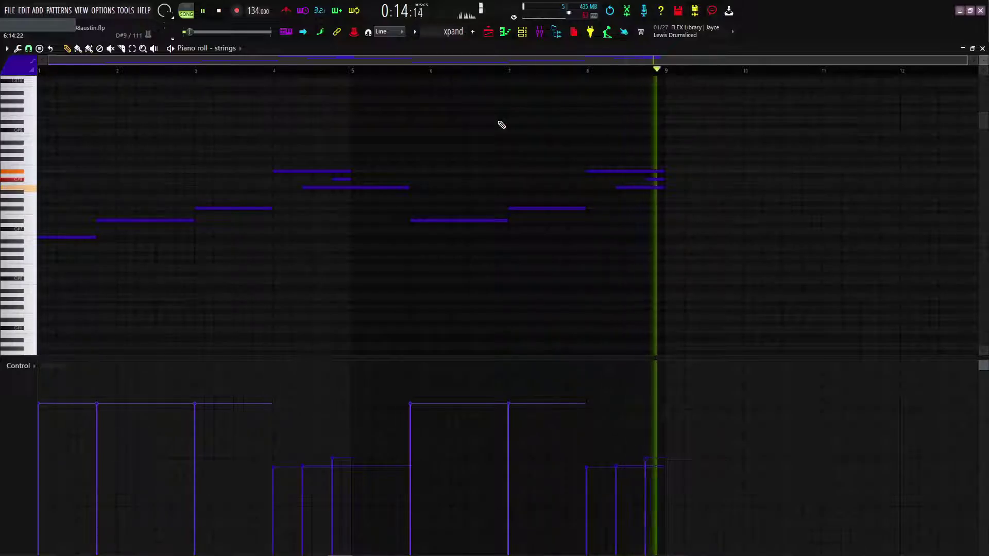
key("space")
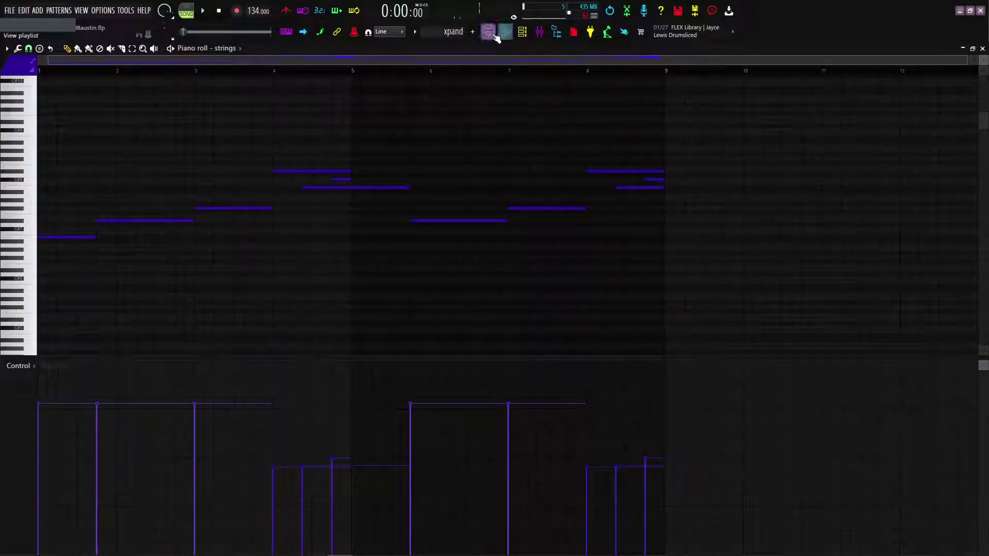
Step: Solo Track 3 and play the xpand2 cool piano pad pattern in the piano roll
left_click(494, 35)
double_click(155, 137)
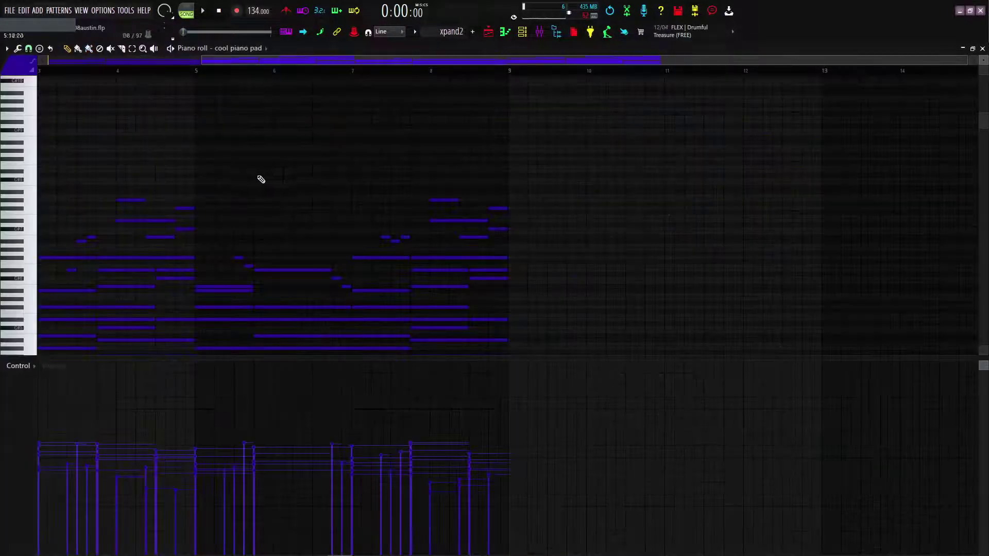
key("space")
scroll(270, 183, "down", 3)
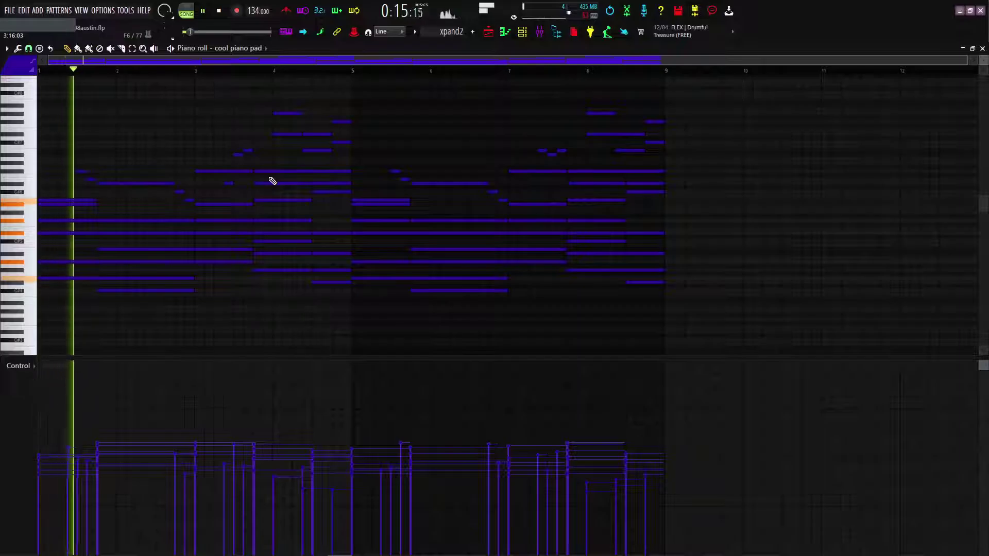
Step: Solo Track 4 and play the xpand3 pad pattern in the piano roll, stopping playback near its end
left_click(488, 32)
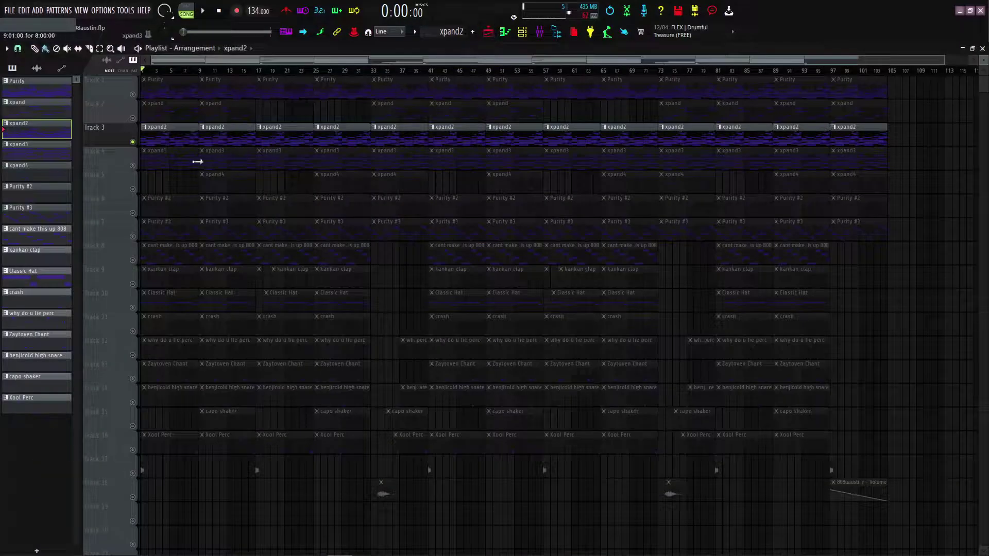
left_click(133, 165)
left_click(133, 143)
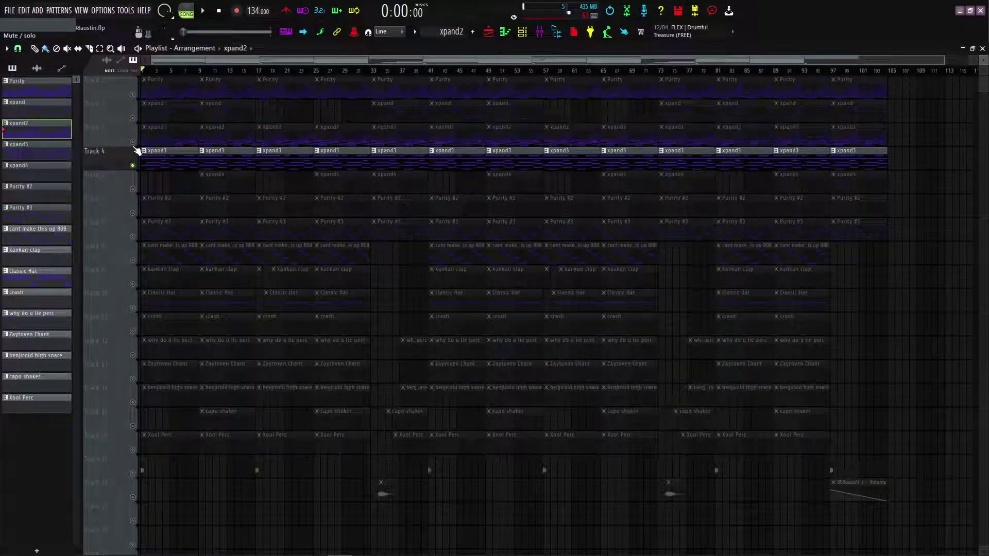
double_click(163, 162)
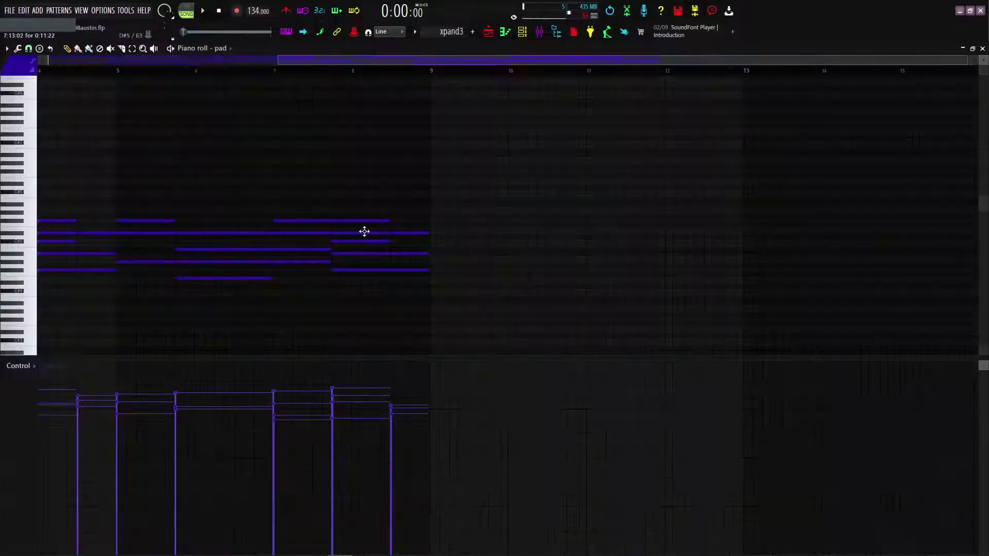
key("space")
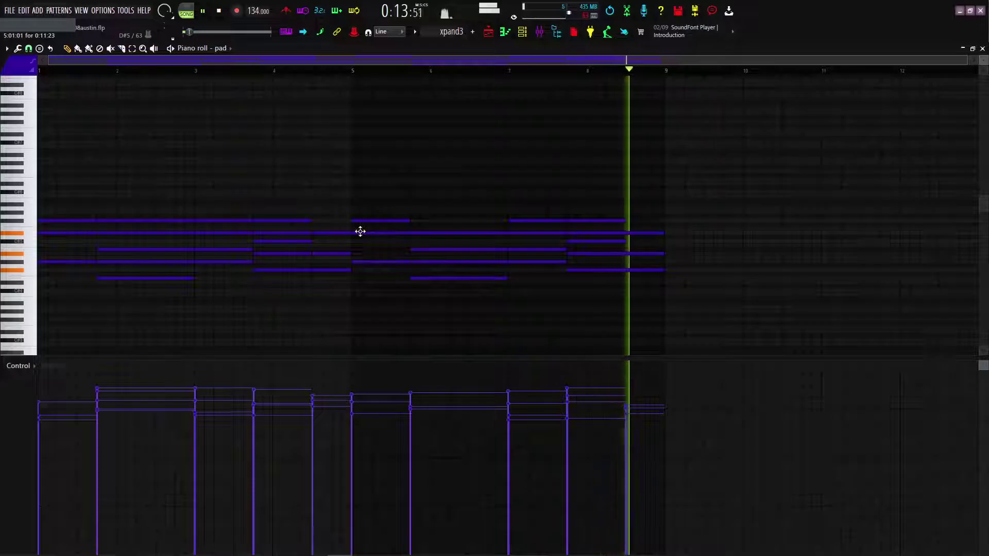
key("space")
Step: Solo Track 5 and play both phrases of the first xpand4 pizzicato clip in the piano roll
key("Escape")
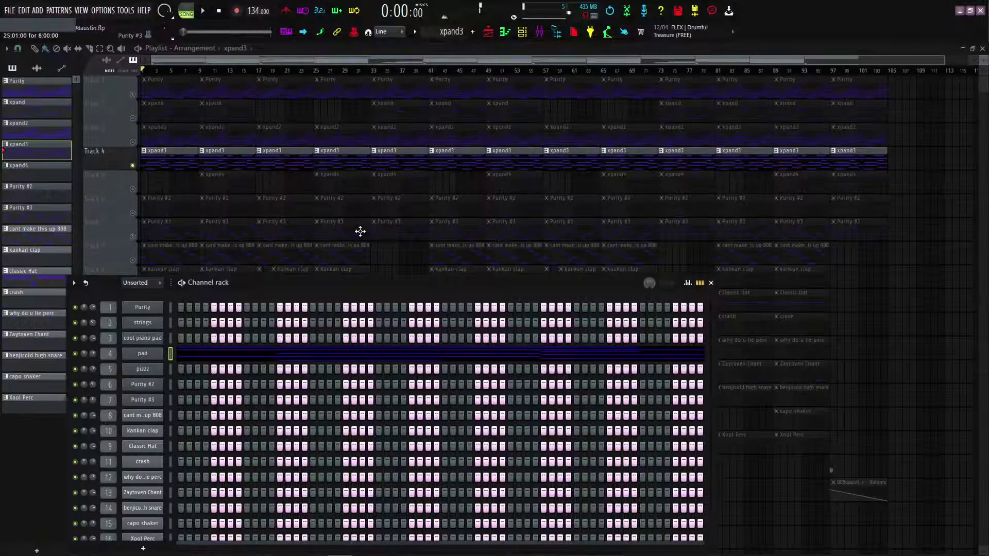
key("F6")
right_click(133, 189)
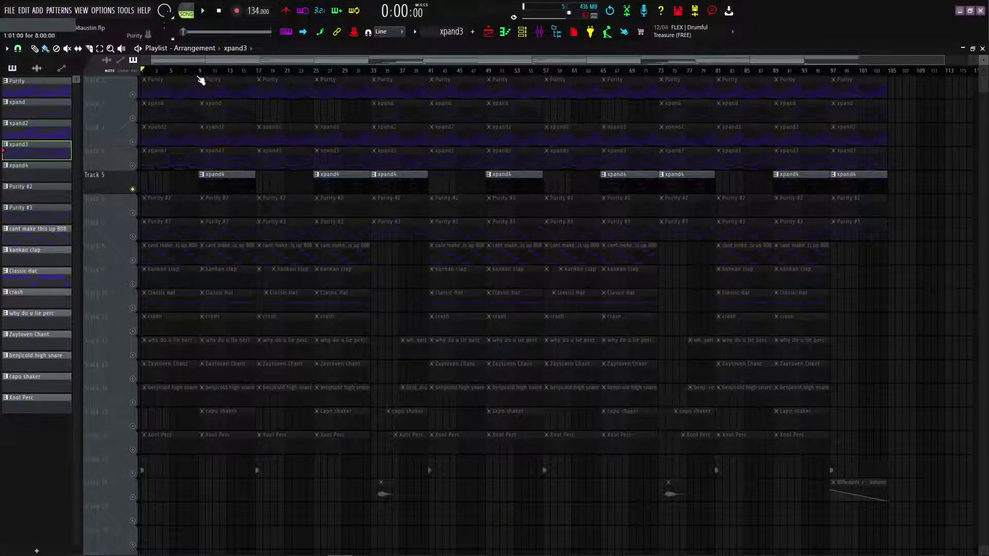
double_click(216, 184)
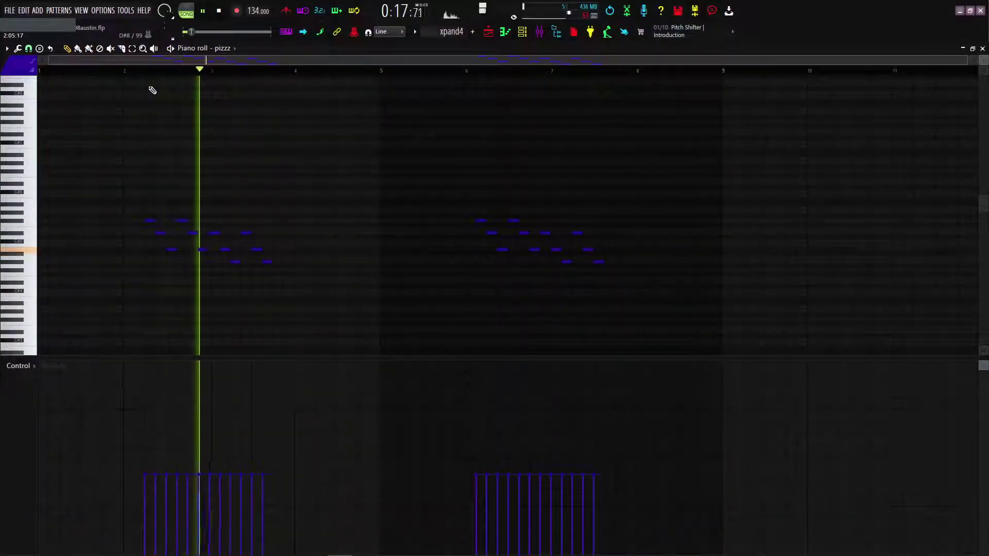
left_click(453, 73)
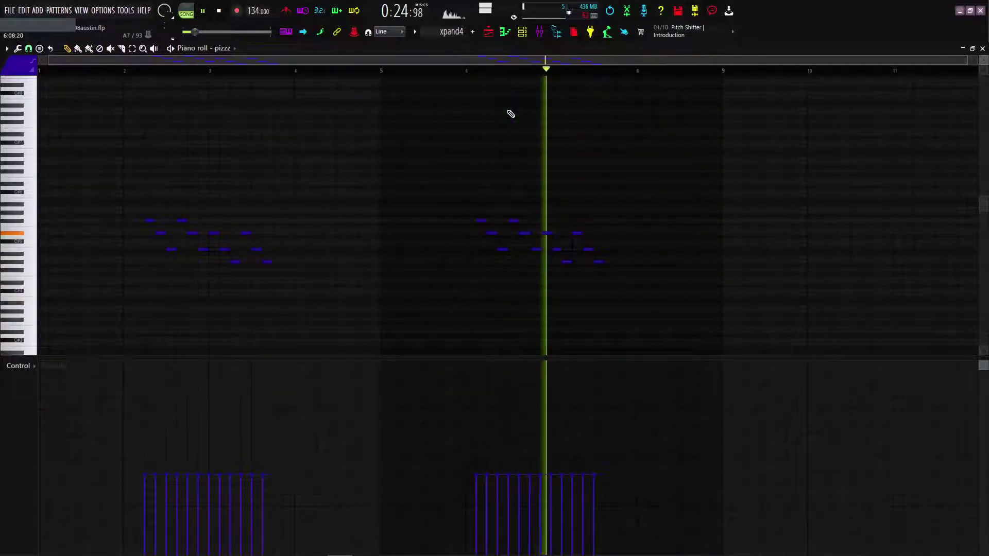
key("space")
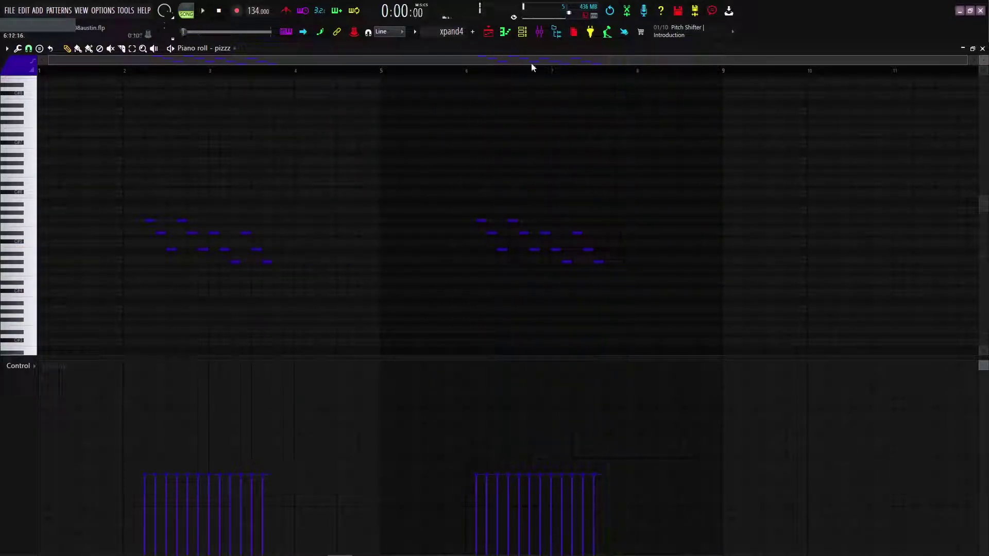
Step: Open the Purity #2 pattern in the piano roll, and solo Track 7 and play its Purity #3 pattern
left_click(489, 32)
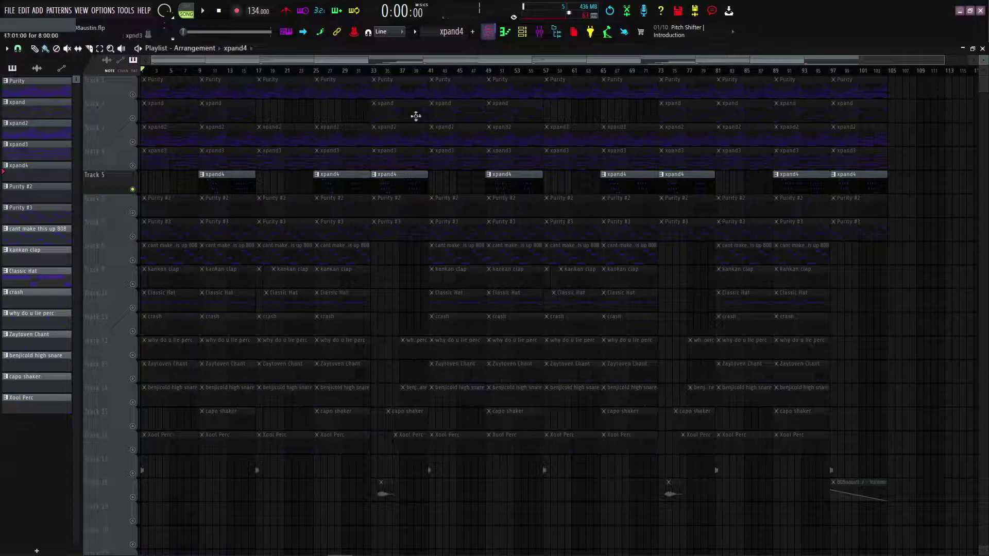
double_click(152, 208)
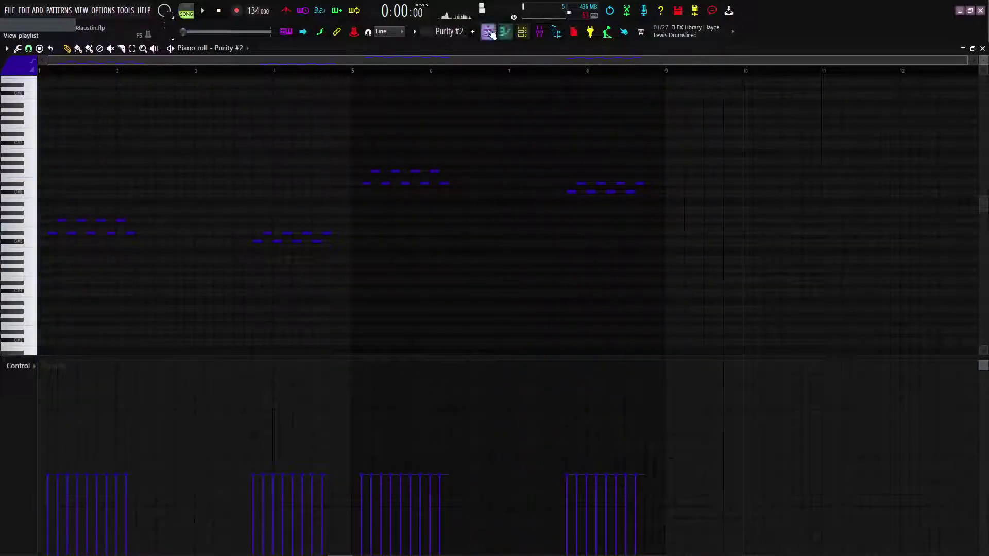
left_click(490, 33)
right_click(133, 237)
double_click(149, 228)
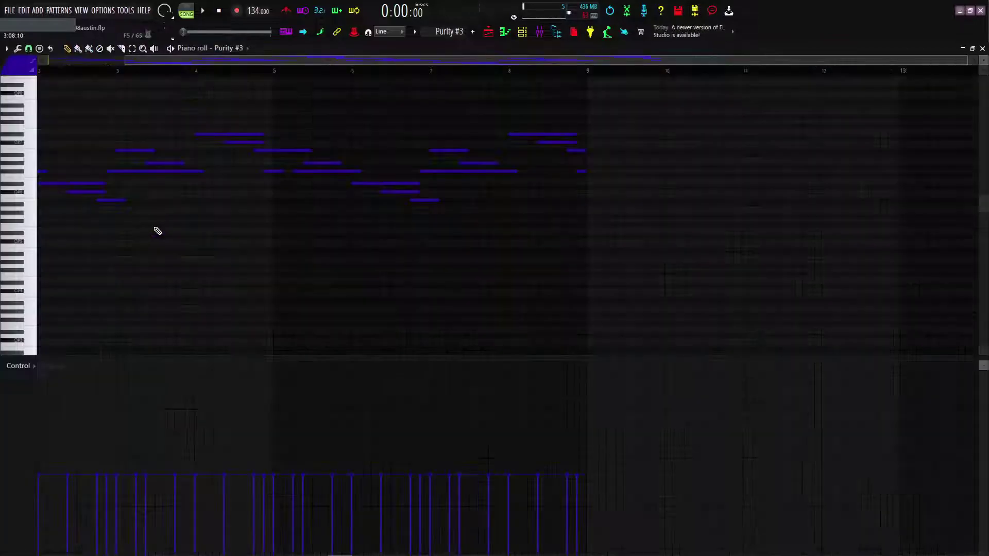
key("space")
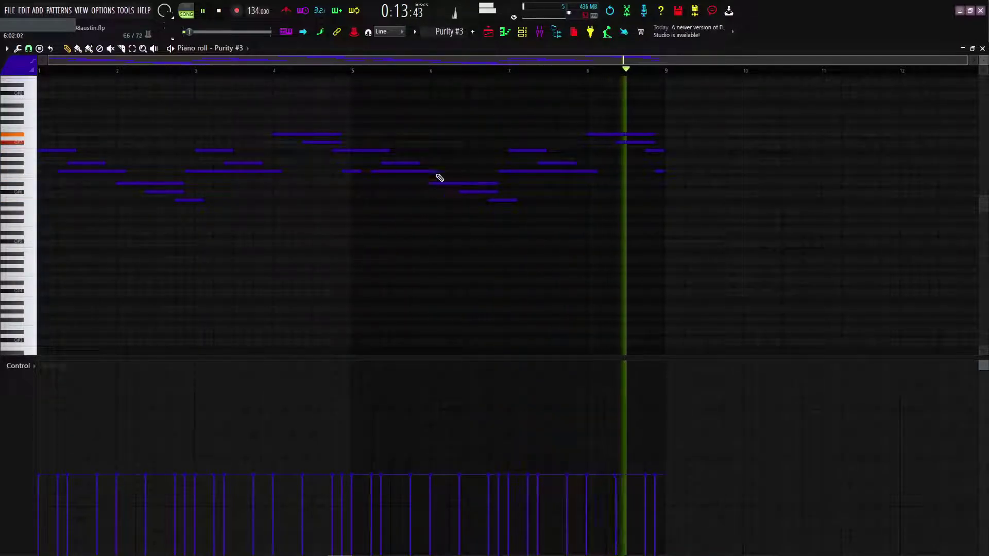
Step: Solo Track 8 and play the cant make this up 808 bass pattern in the piano roll
left_click(489, 34)
left_click(135, 260)
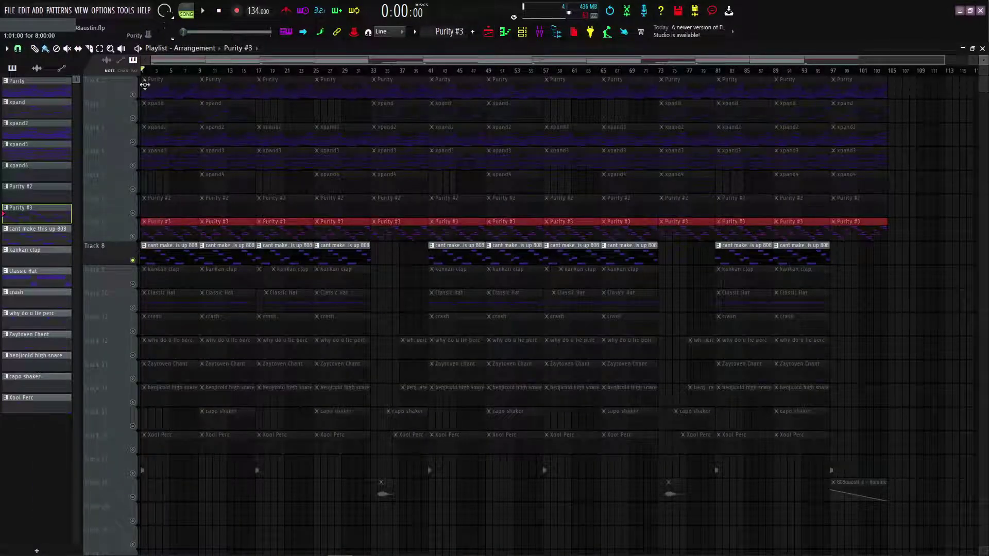
double_click(153, 246)
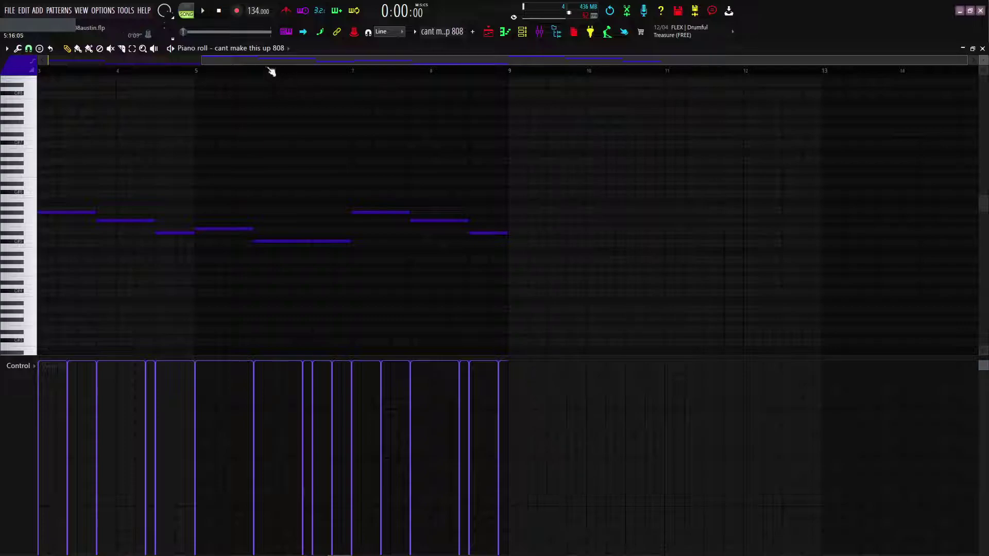
key("space")
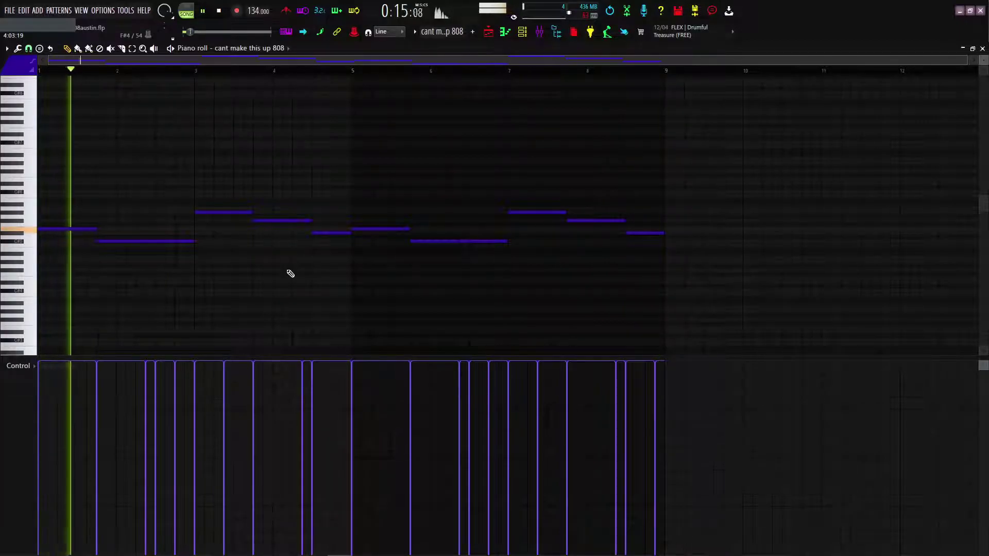
key("space")
Step: Solo Track 9 and play the kankan clap pattern in the piano roll
left_click(489, 31)
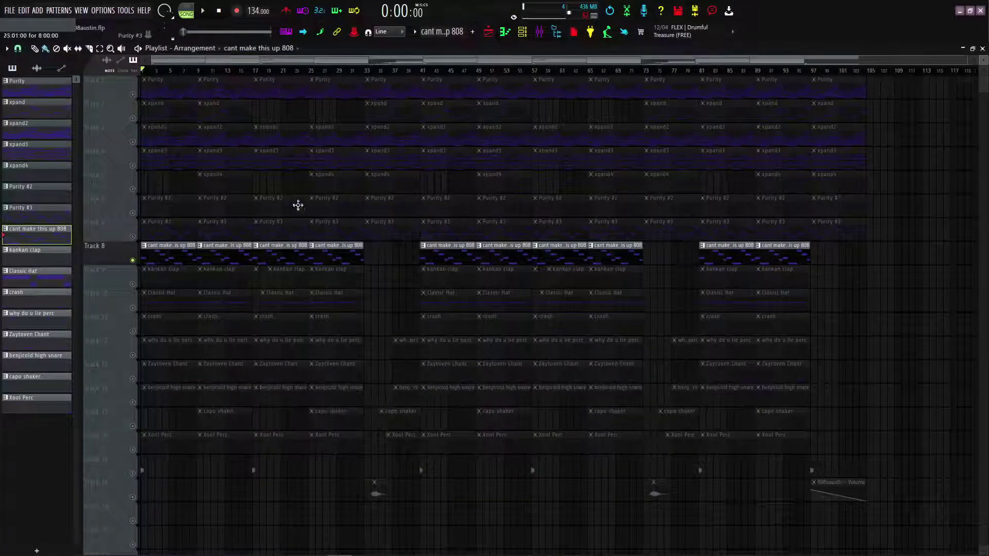
right_click(135, 285)
double_click(150, 282)
key("space")
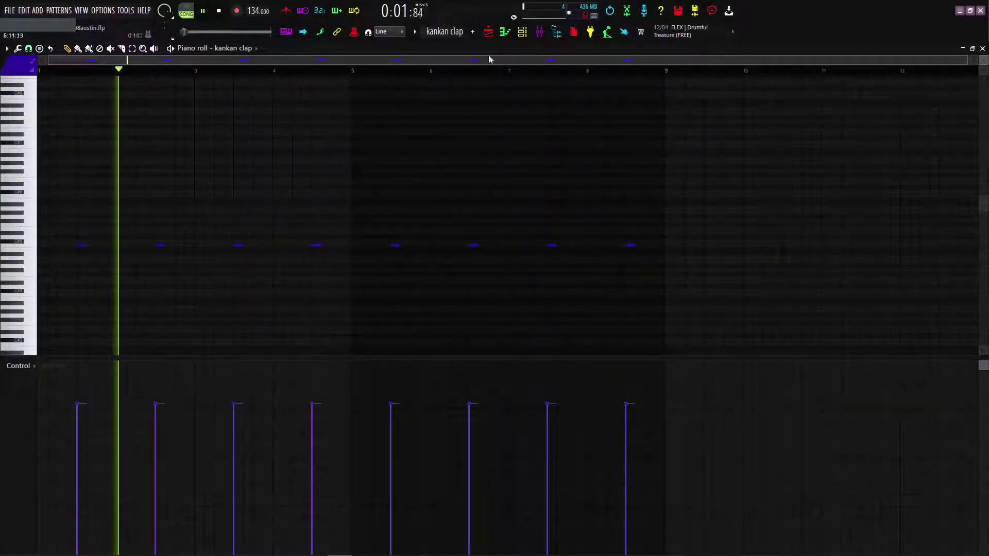
Step: Solo Track 10 and play the Classic Hat pattern in the piano roll
left_click(488, 33)
right_click(135, 308)
double_click(150, 304)
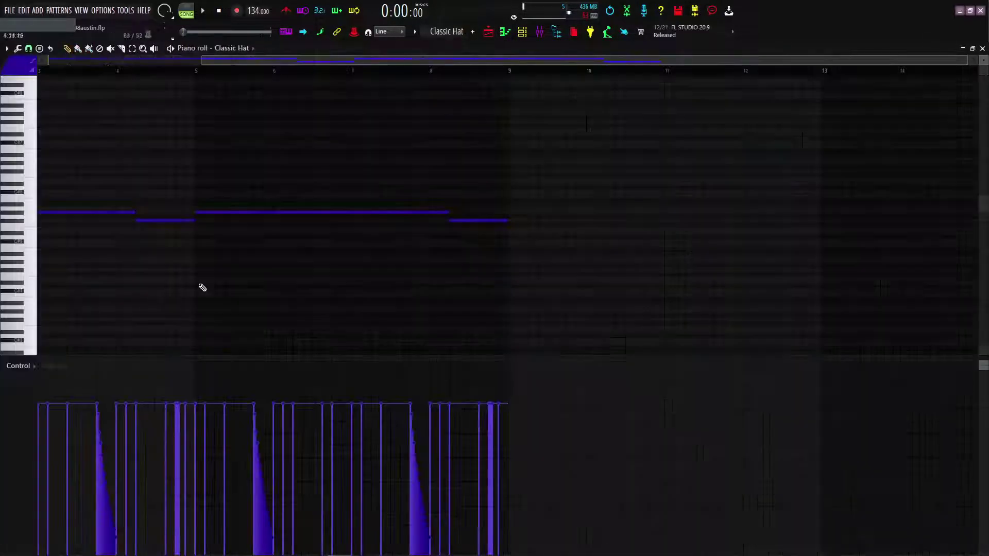
key("space")
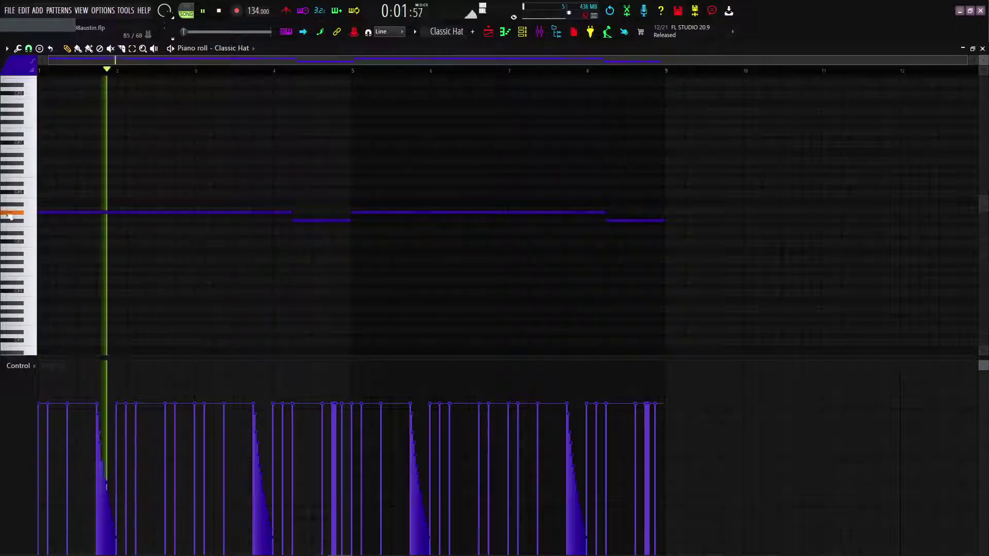
Step: Inspect the Classic Hat channel's sampler settings from the channel rack during playback, and close them again
key("F6")
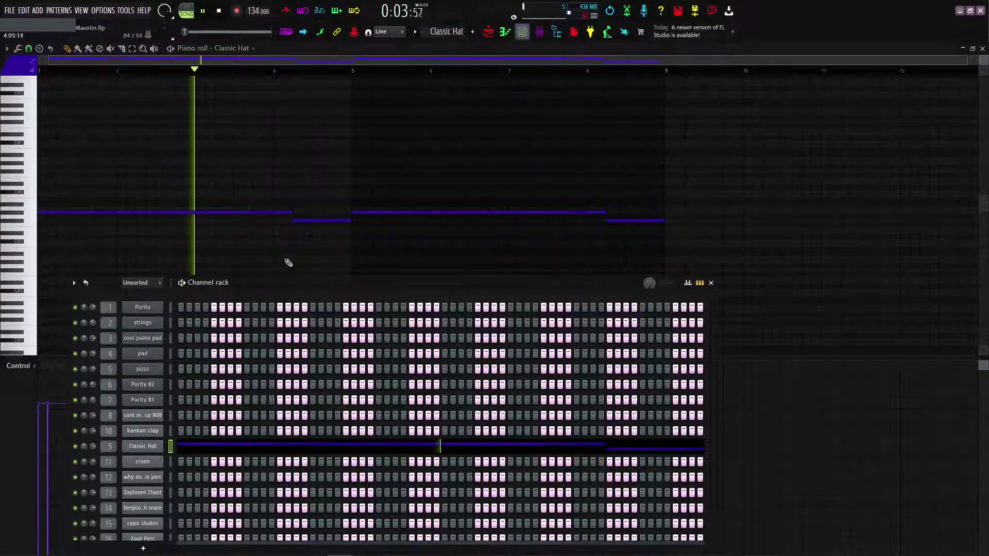
left_click(153, 448)
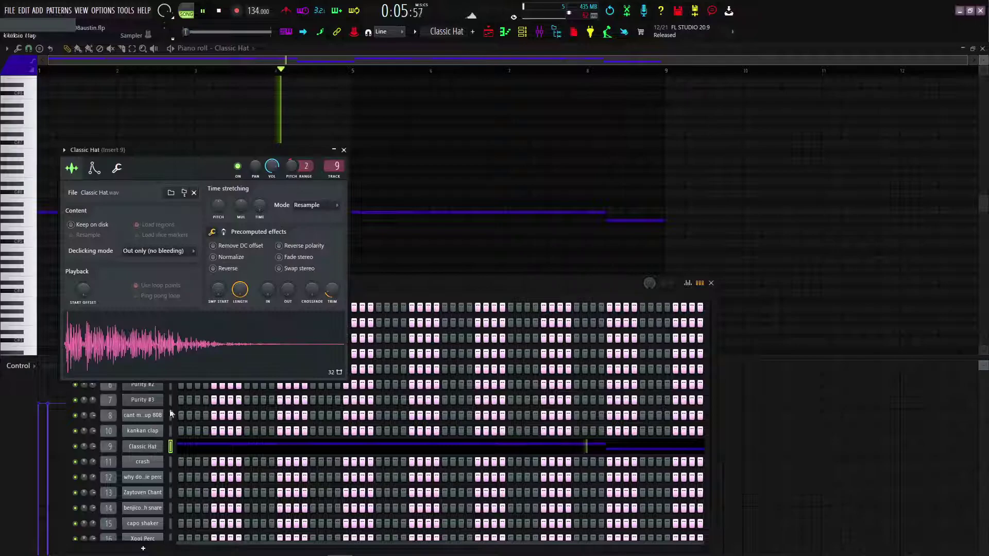
left_click(344, 149)
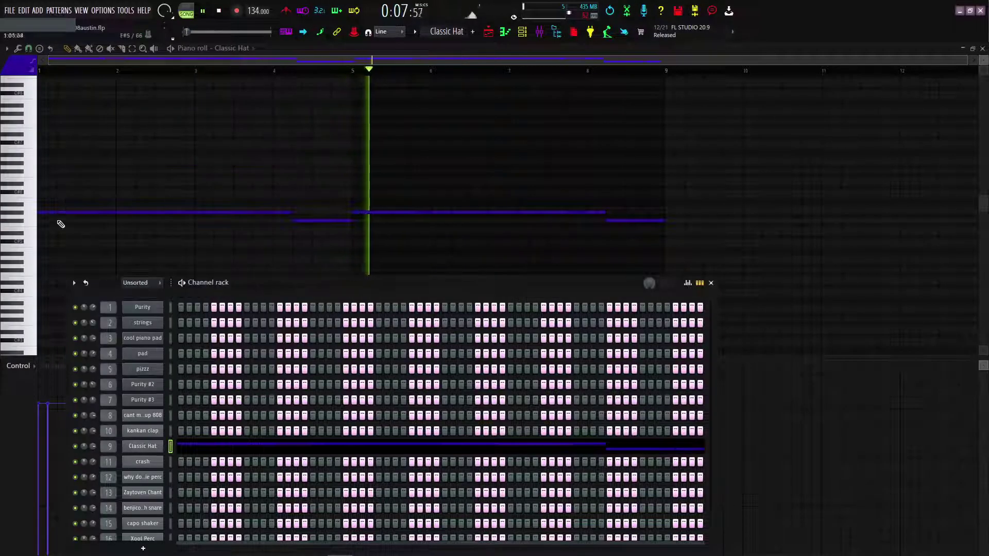
key("F6")
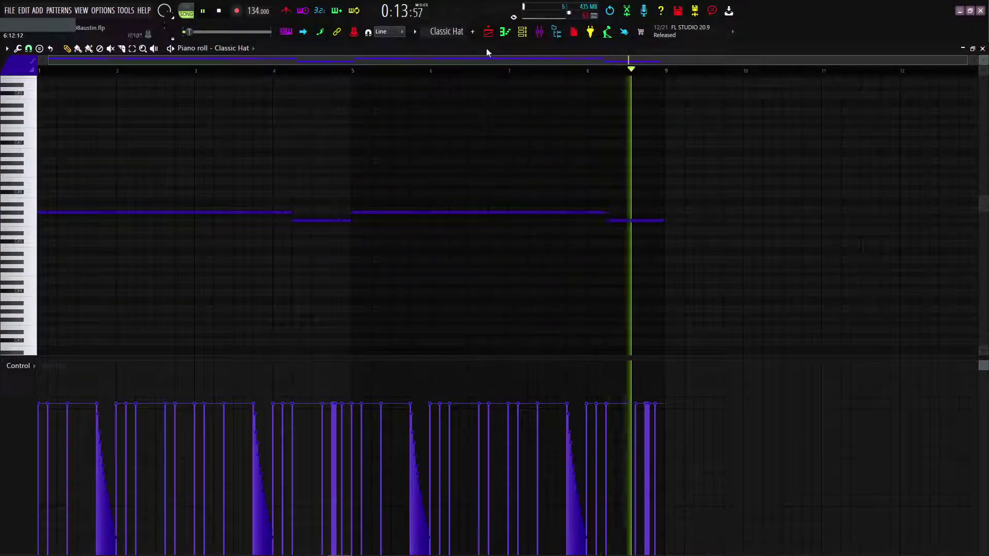
Step: Solo Track 11 and play the crash pattern in the piano roll, skipping ahead in it
left_click(488, 32)
double_click(149, 324)
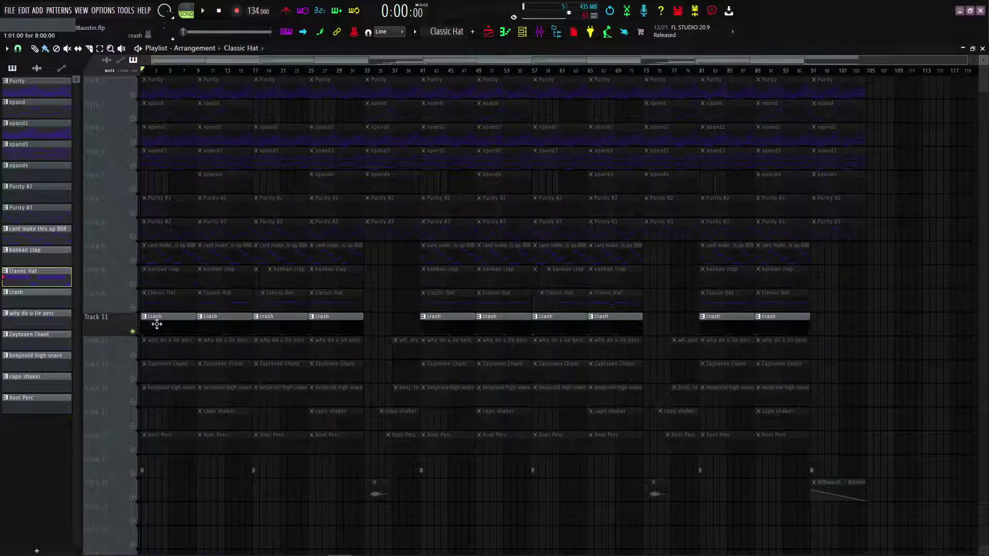
key("space")
left_click(482, 70)
Step: Solo Track 12 and play the why do u lie perc pattern in the piano roll, skipping ahead in it
key("F5")
double_click(148, 346)
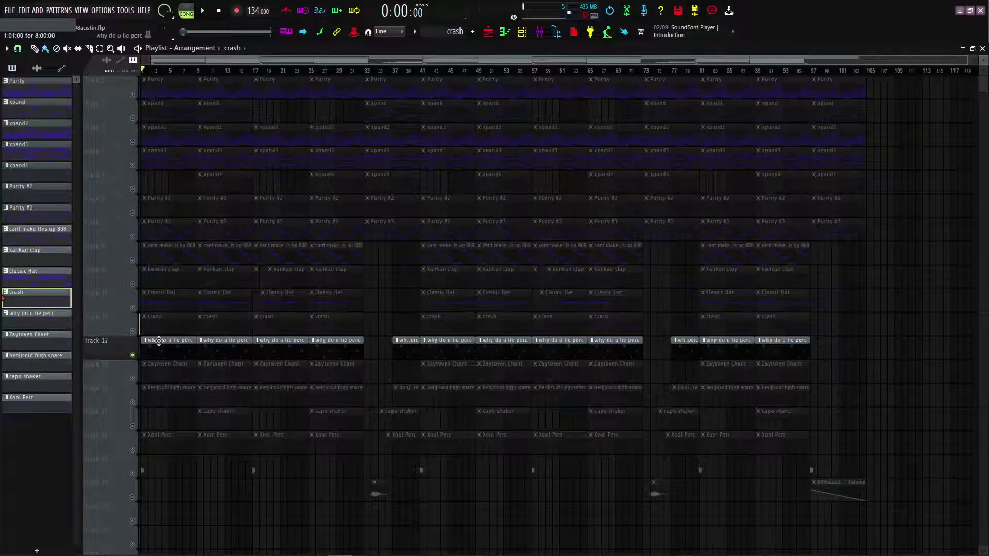
key("space")
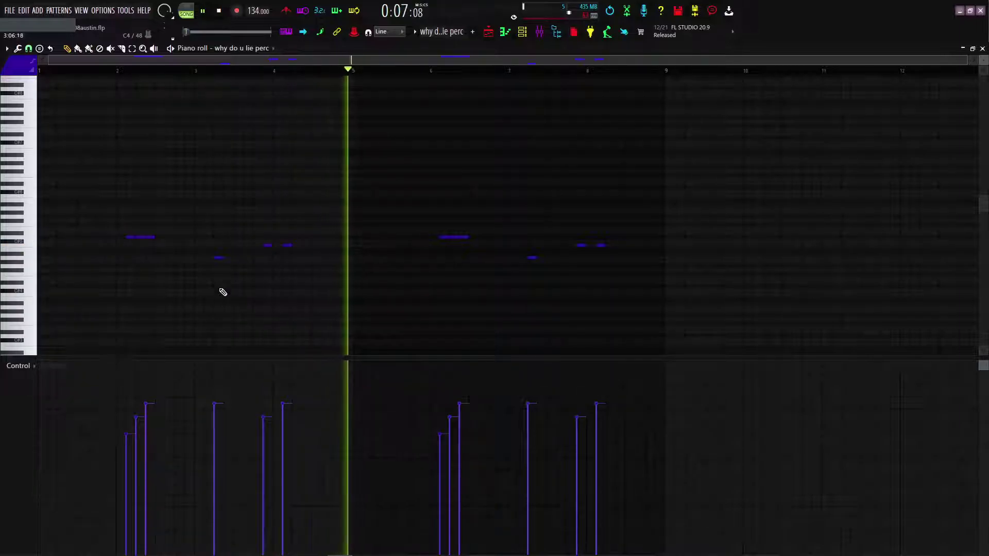
left_click(437, 71)
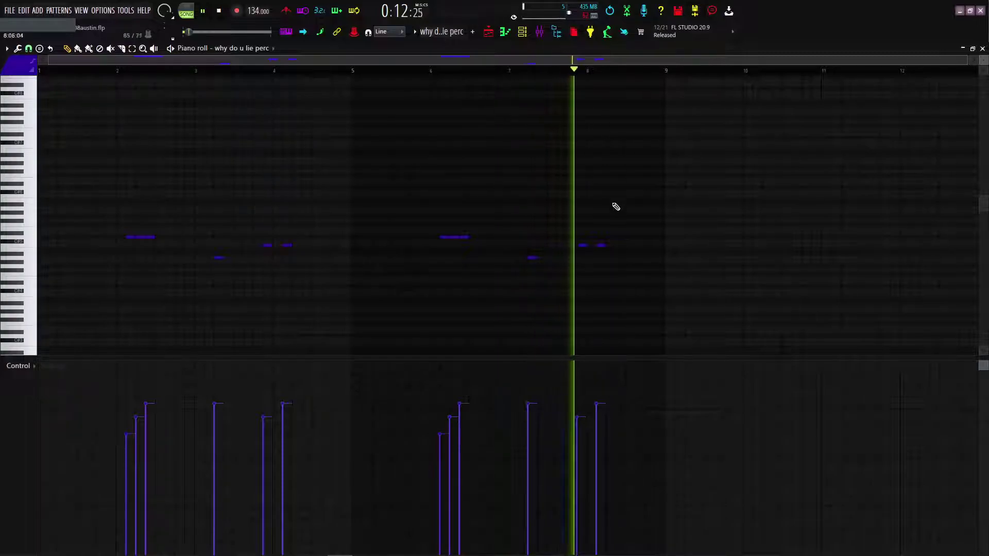
left_click(488, 32)
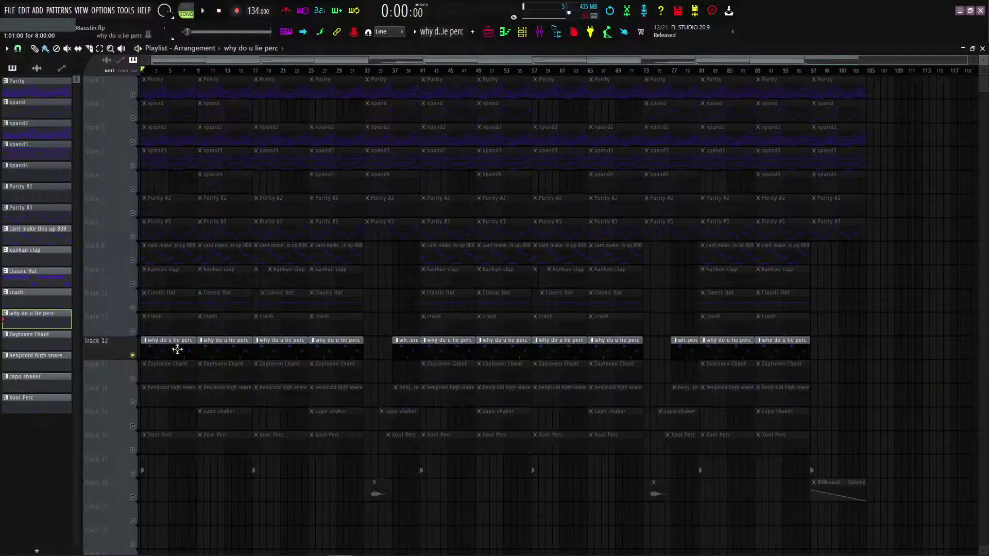
key("space")
Step: Solo Track 13 and play the Zaytoven Chant pattern in the piano roll with its notes enlarged
right_click(133, 379)
double_click(150, 375)
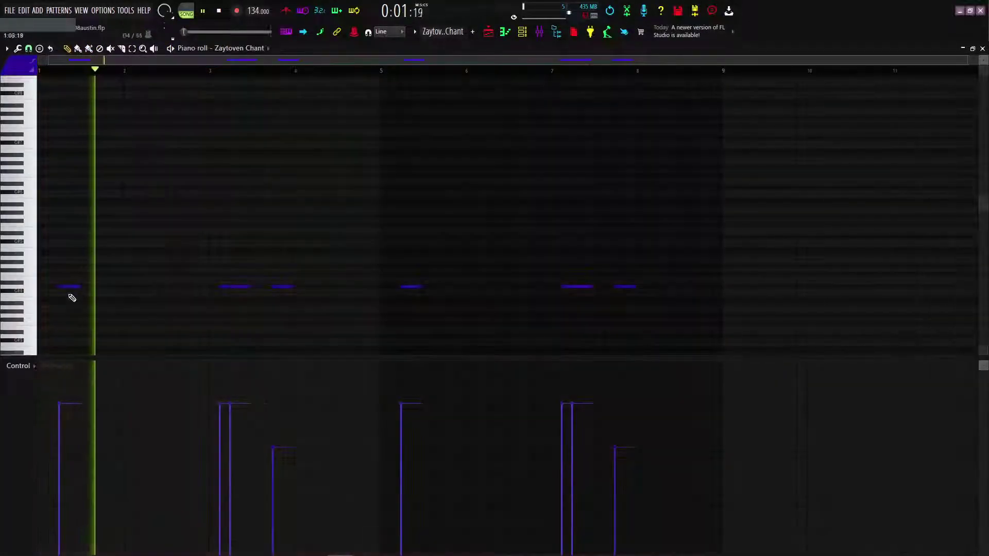
scroll(59, 287, "up", 3)
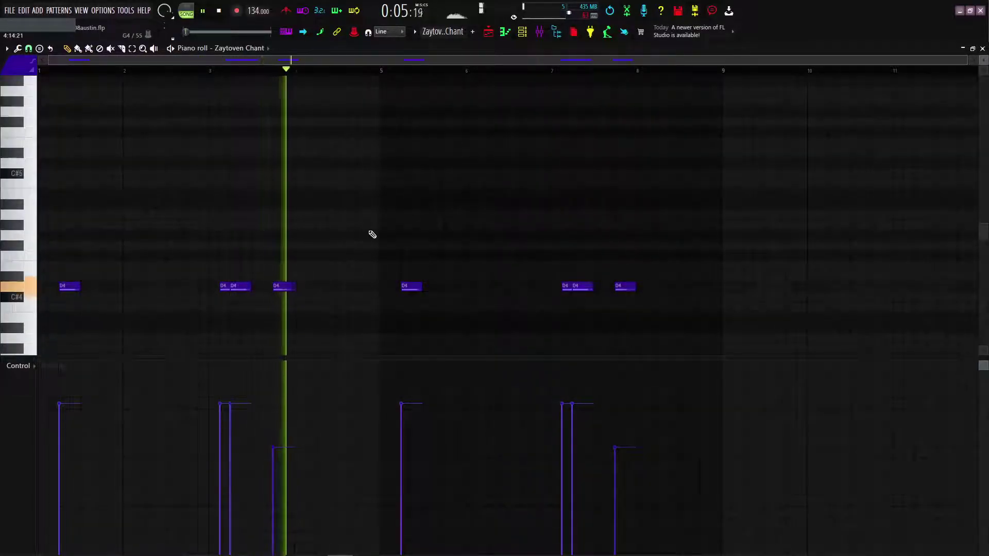
scroll(371, 232, "up", 2)
scroll(392, 222, "down", 2)
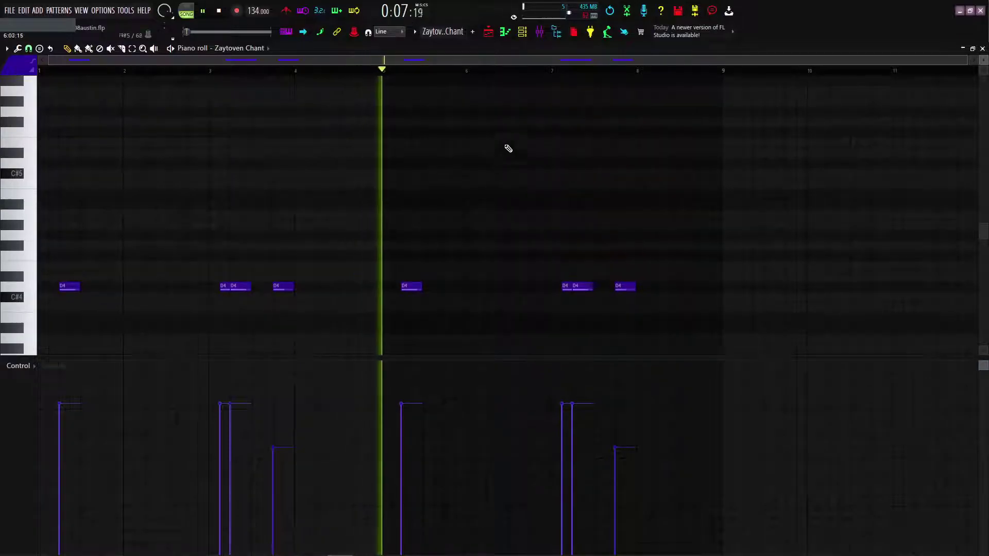
Step: Inspect the Zaytoven Chant channel's volume envelope settings from the channel rack during playback, and return to the stopped playlist
left_click(522, 32)
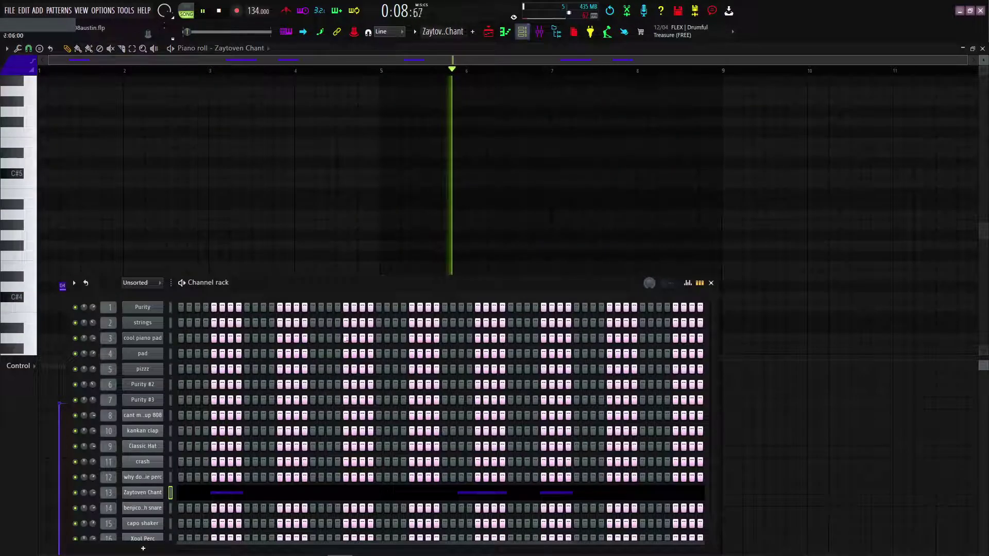
left_click(144, 494)
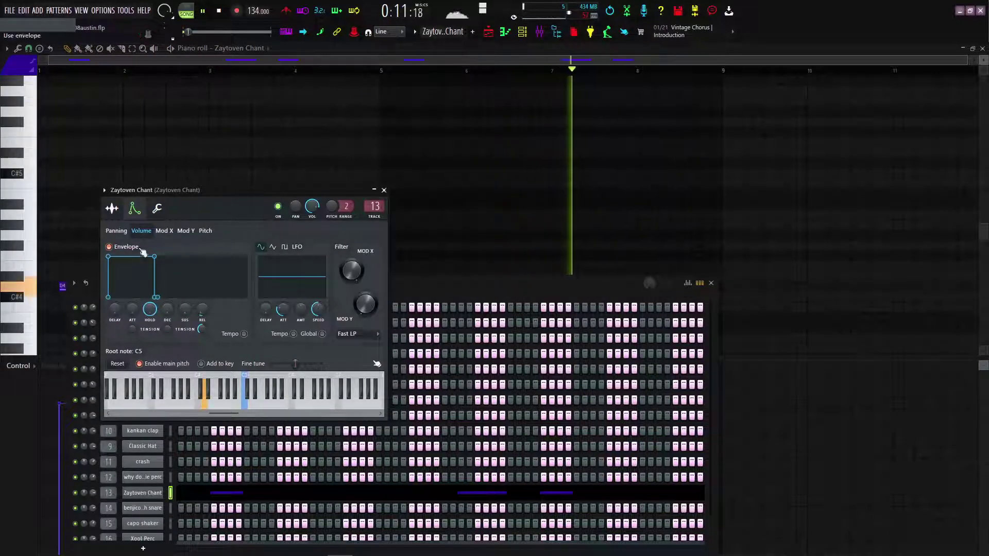
left_click(384, 190)
left_click(711, 283)
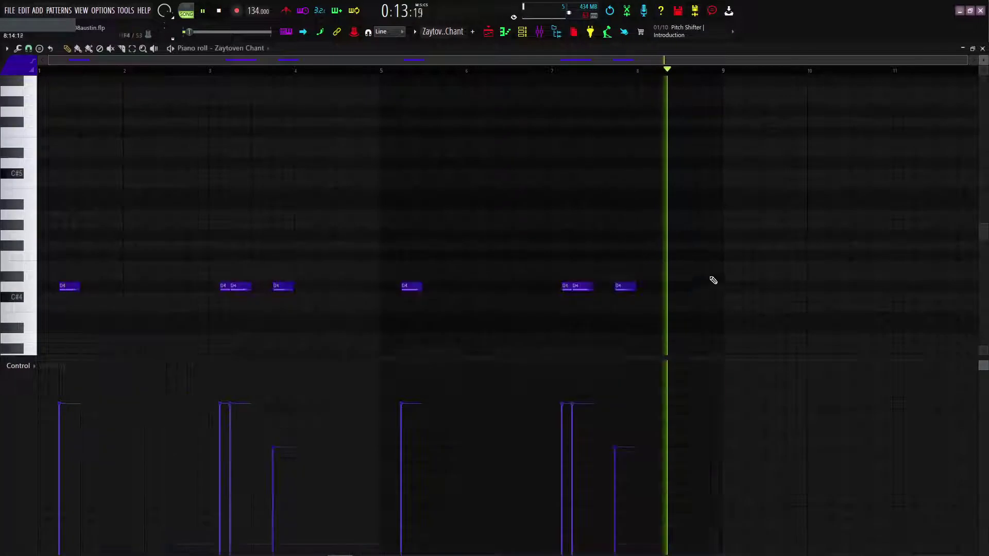
left_click(490, 34)
key("space")
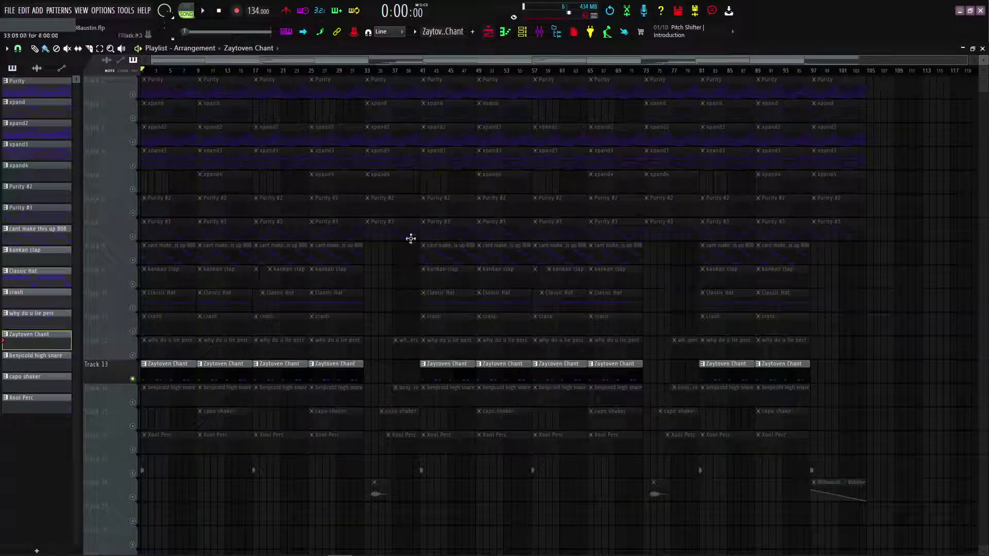
Step: Solo Track 14 and play the benjicold high snare pattern in the piano roll, skipping ahead in it
right_click(135, 403)
double_click(155, 394)
key("space")
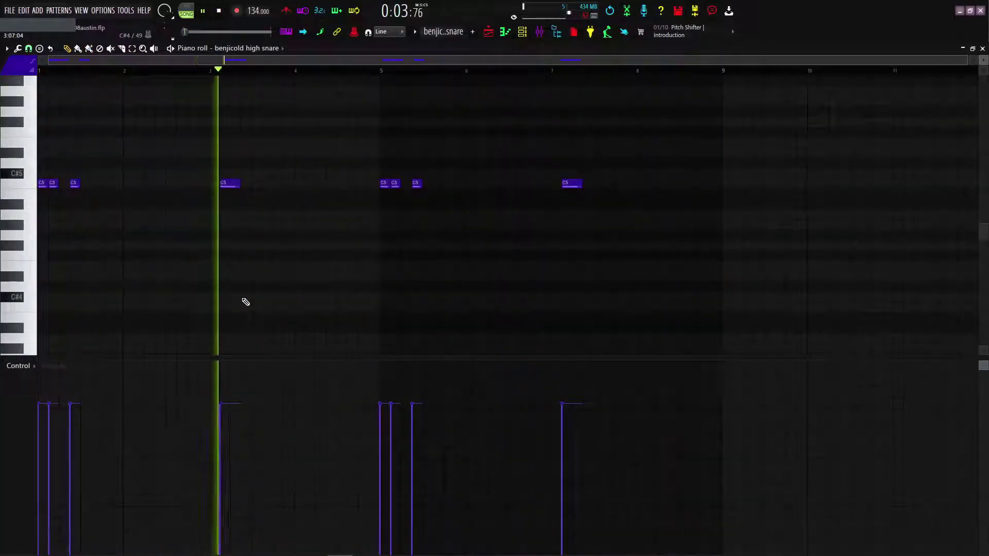
left_click(357, 68)
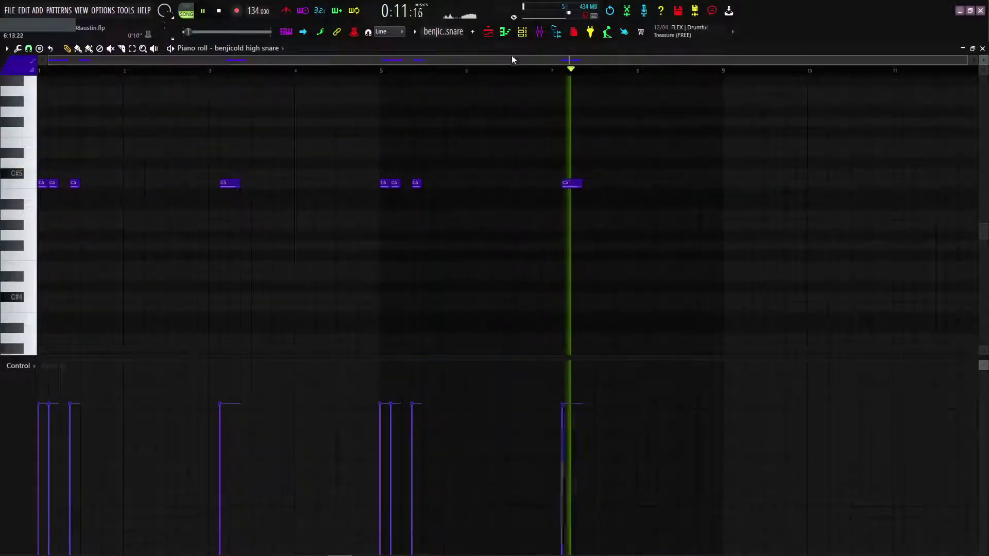
left_click(488, 32)
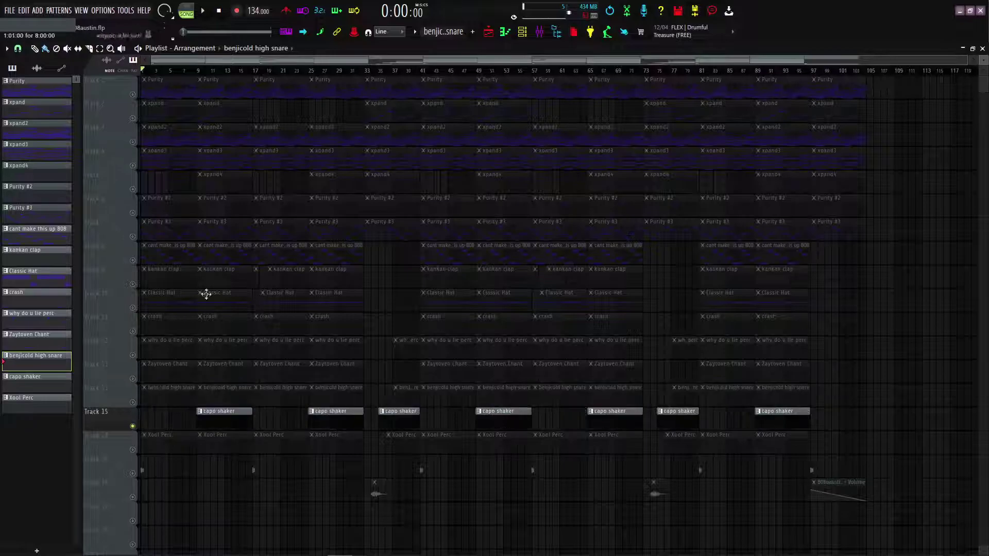
Step: Play the soloed capo shaker pattern of Track 15 in the piano roll and show its channel in the channel rack
double_click(211, 412)
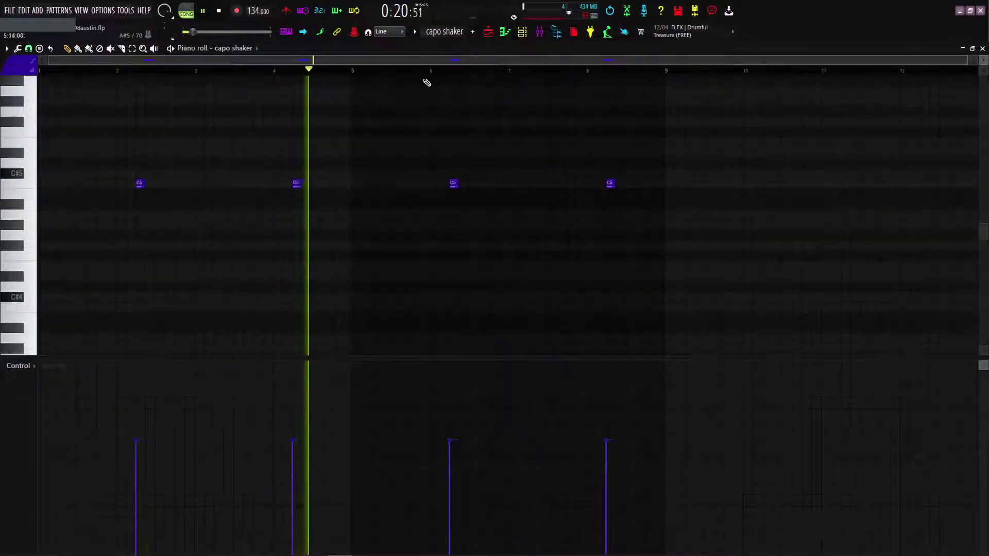
key("F6")
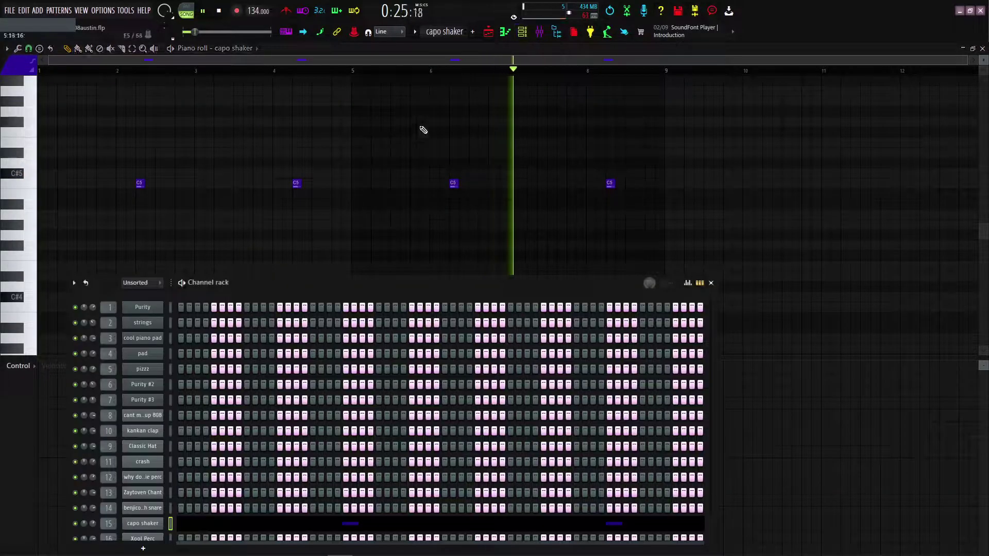
left_click(489, 31)
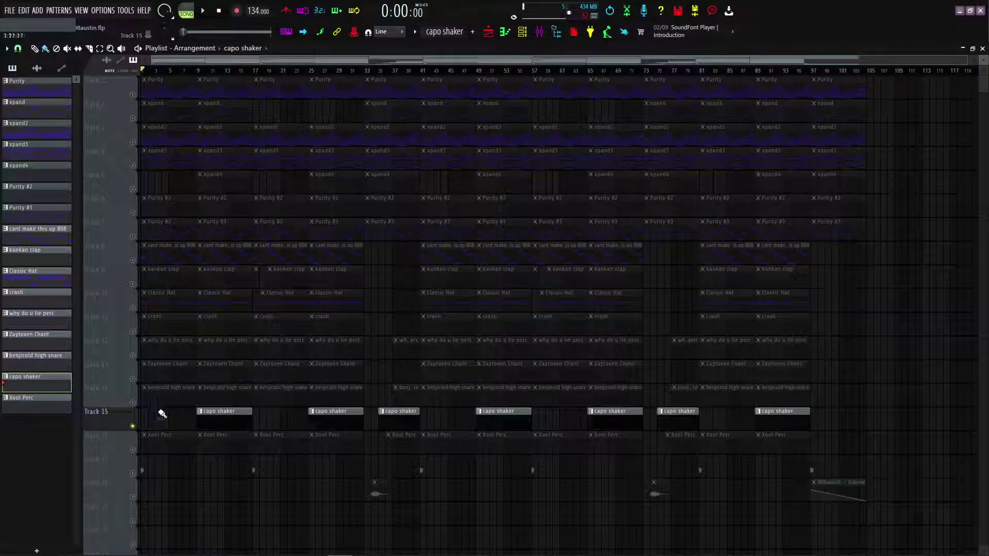
Step: Solo Track 16 and play the Xool Perc pattern in the piano roll, skipping ahead to its later notes
double_click(144, 451)
key("space")
left_click(154, 71)
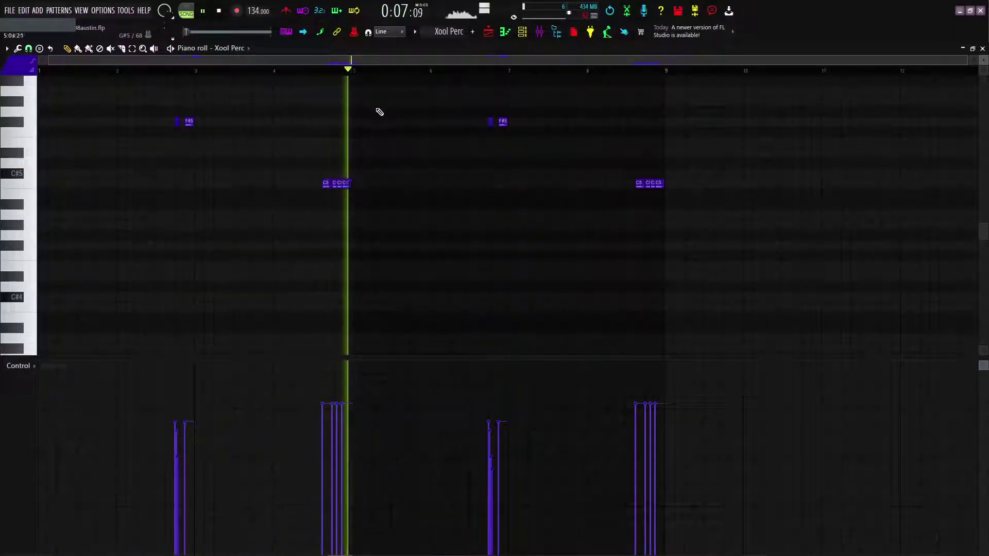
left_click(480, 71)
left_click(617, 73)
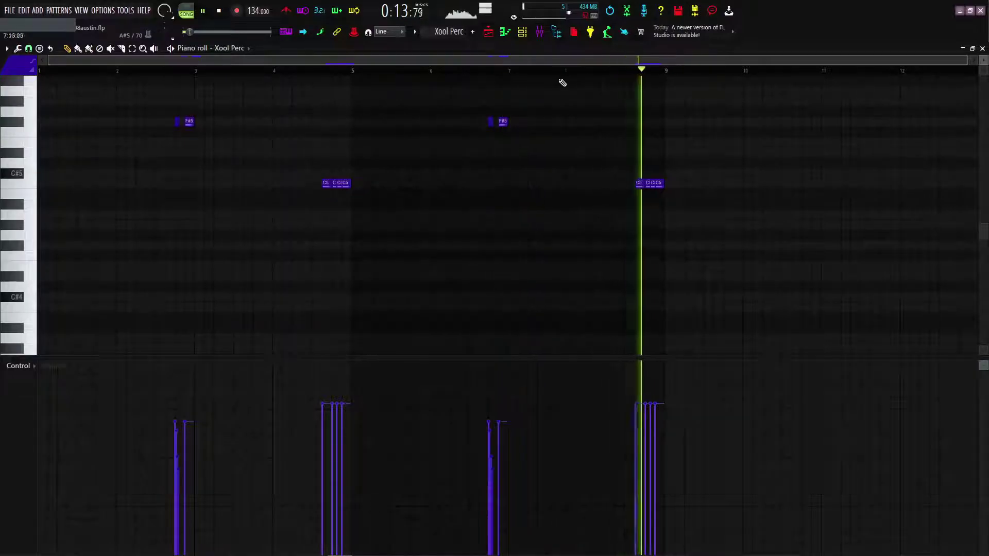
left_click(489, 32)
key("space")
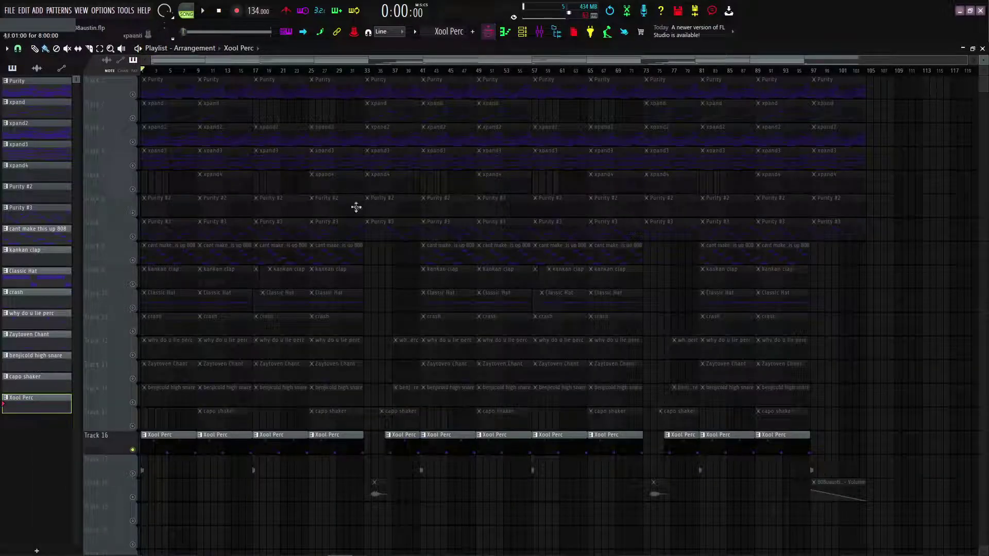
Step: Solo Track 17 and play its Softnb Ticker audio clip at the start of the playlist
left_click(135, 474)
scroll(142, 473, "up", 12)
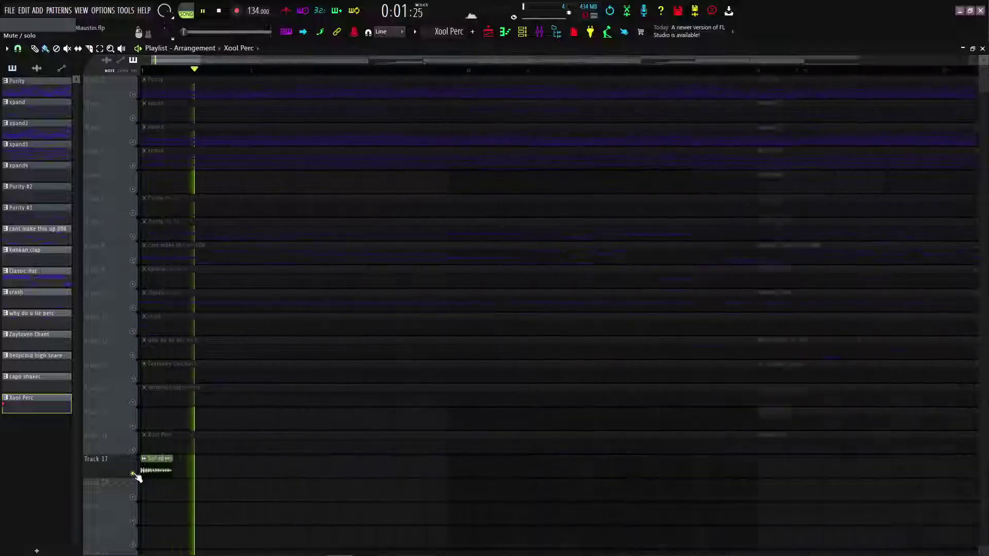
scroll(145, 471, "down", 5)
key("space")
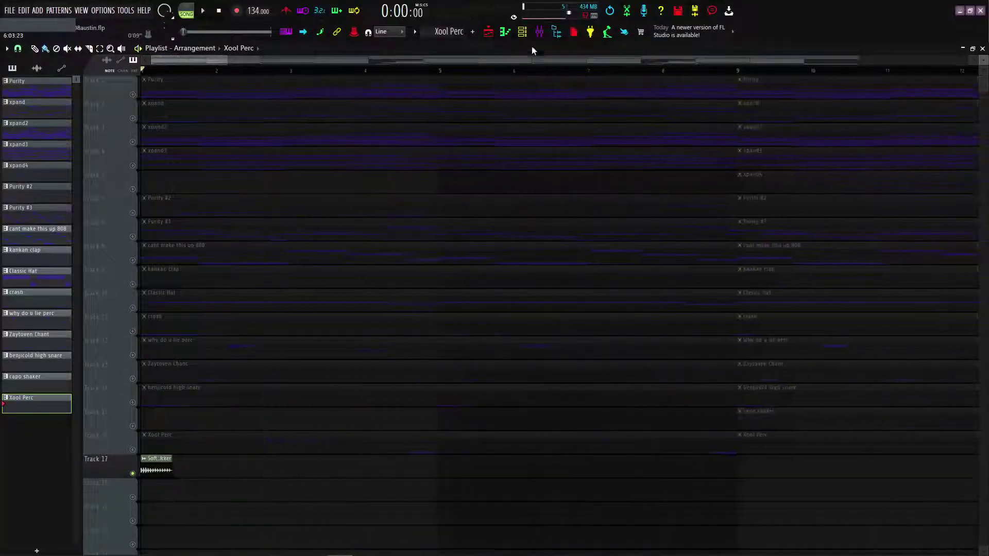
Step: Inspect the Fruity delay 2 effect on the Softnb Ticker mixer track, and close the plugin and the mixer
left_click(539, 32)
left_click(559, 249)
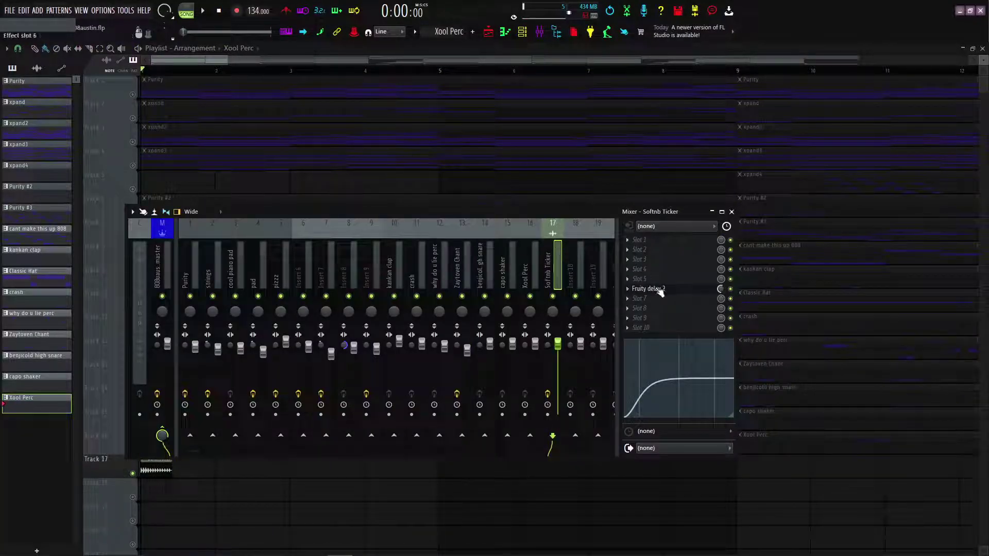
left_click(651, 289)
left_click_drag(124, 113, 358, 137)
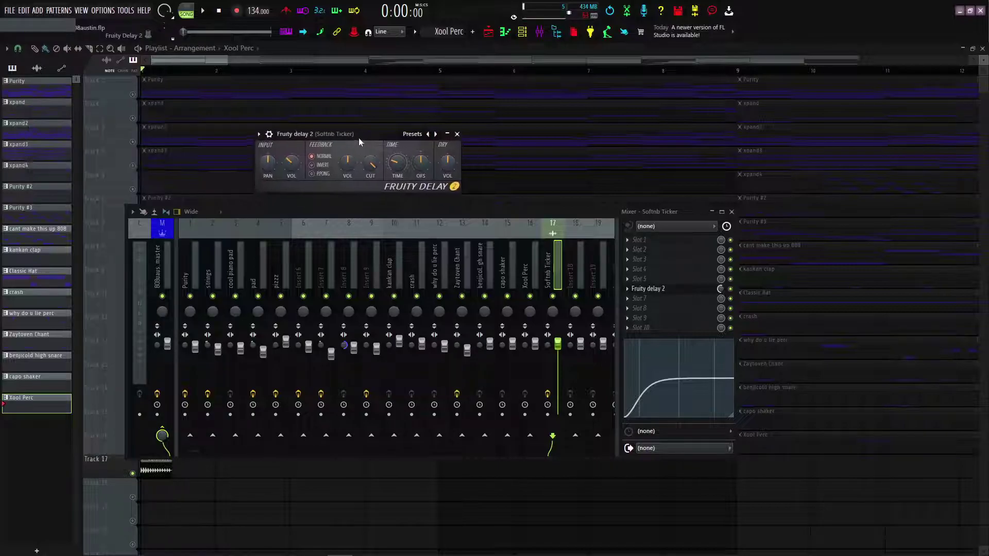
left_click(459, 135)
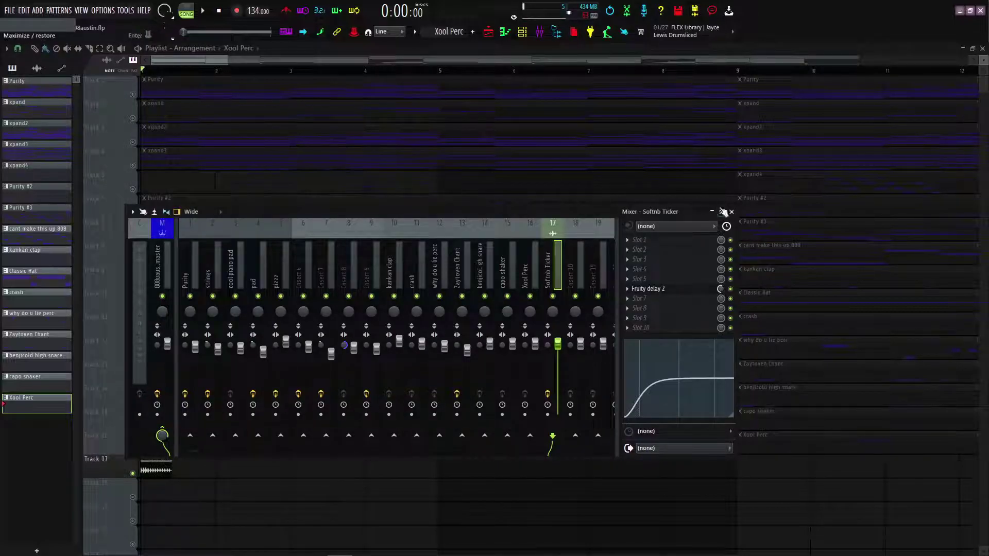
left_click(731, 212)
Step: Play the soloed Track 18 from just before the first chimes 2 clip and inspect that clip's sample settings
key("space")
scroll(228, 477, "down", 6)
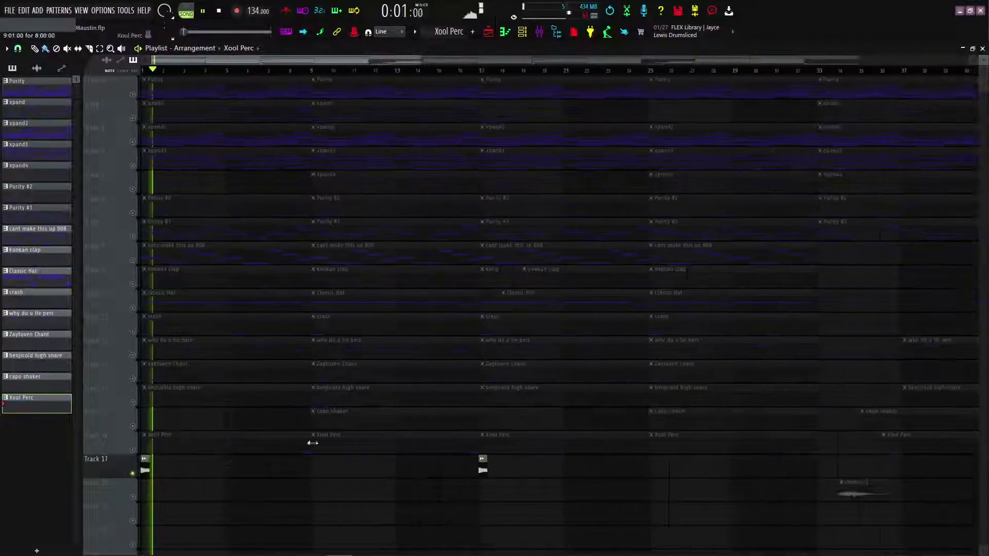
scroll(231, 456, "down", 2)
scroll(647, 247, "up", 5)
left_click(579, 72)
double_click(598, 483)
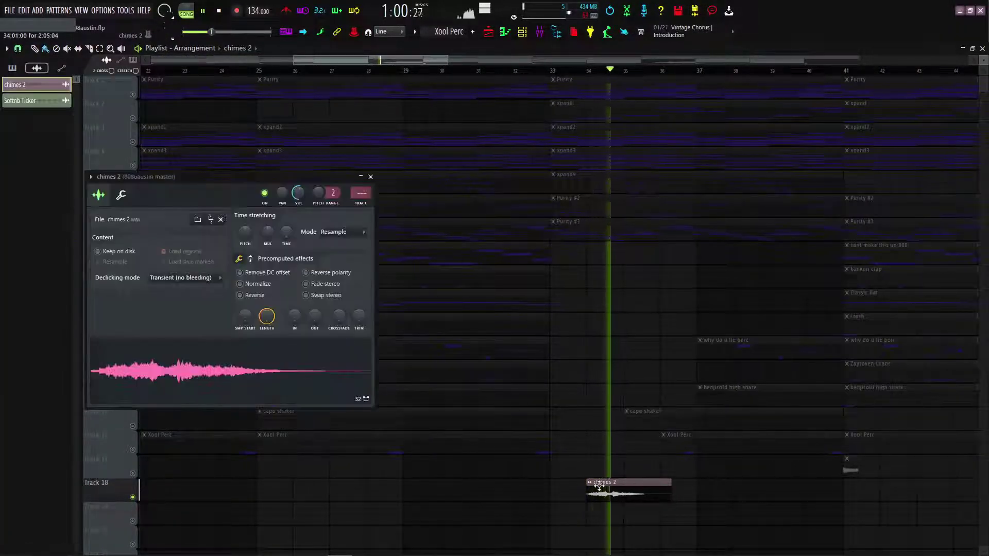
left_click(371, 177)
scroll(586, 346, "down", 5)
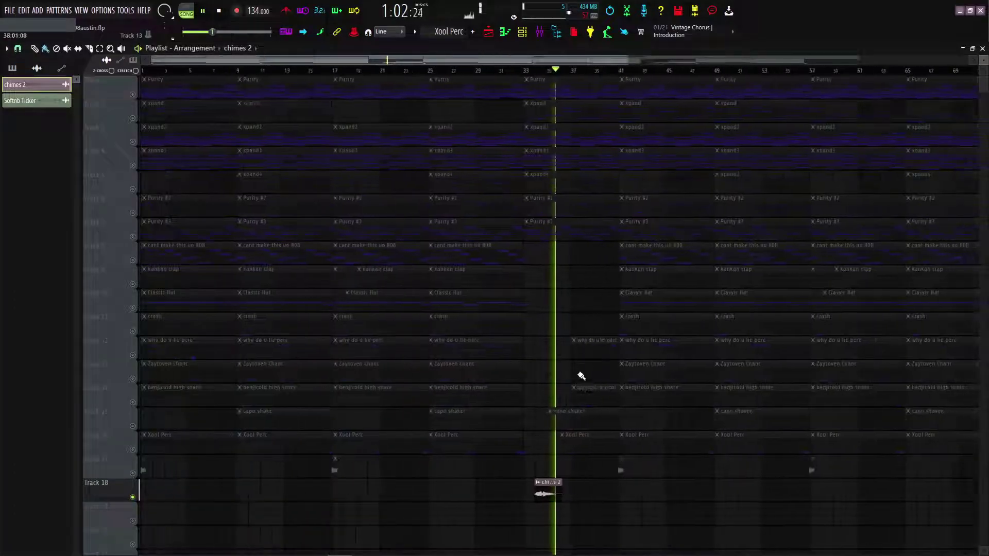
scroll(643, 399, "down", 1)
key("space")
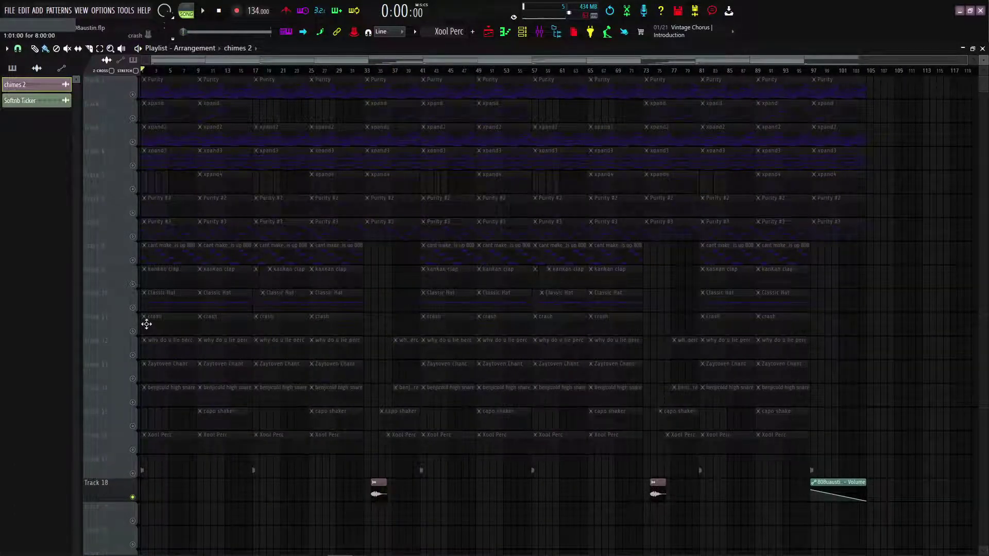
Step: Turn off the solo so all playlist tracks are active, and play the full beat with the mixer open
right_click(135, 309)
right_click(135, 308)
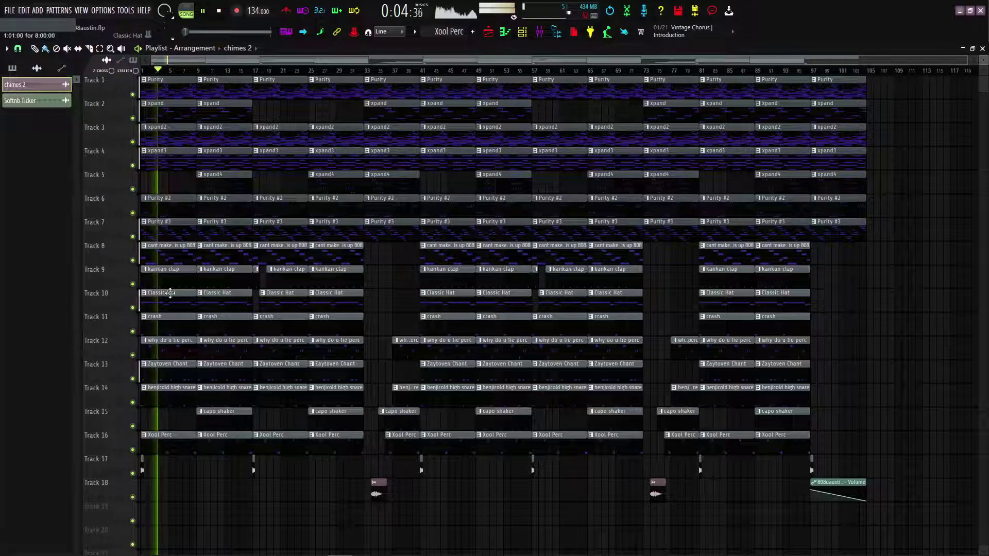
left_click(539, 32)
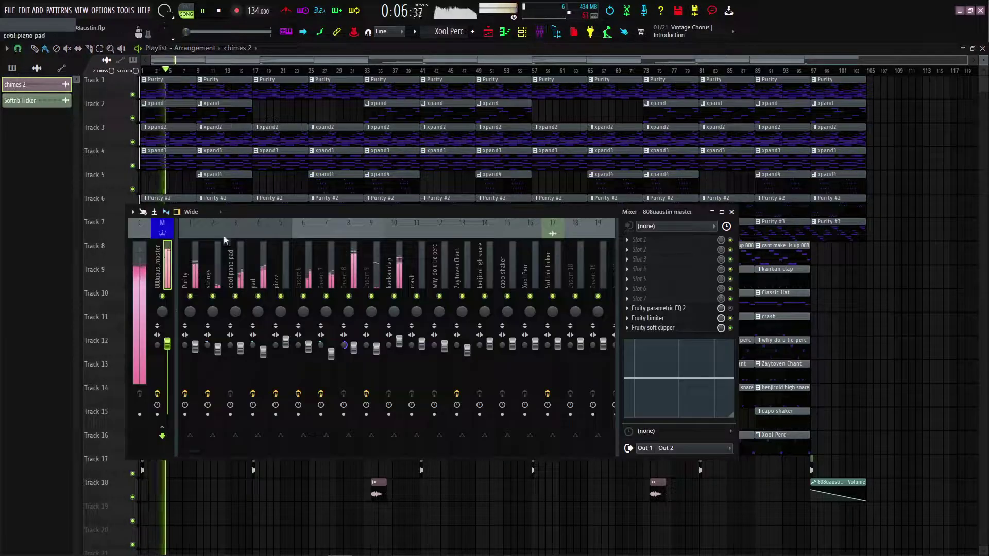
left_click_drag(264, 216, 311, 235)
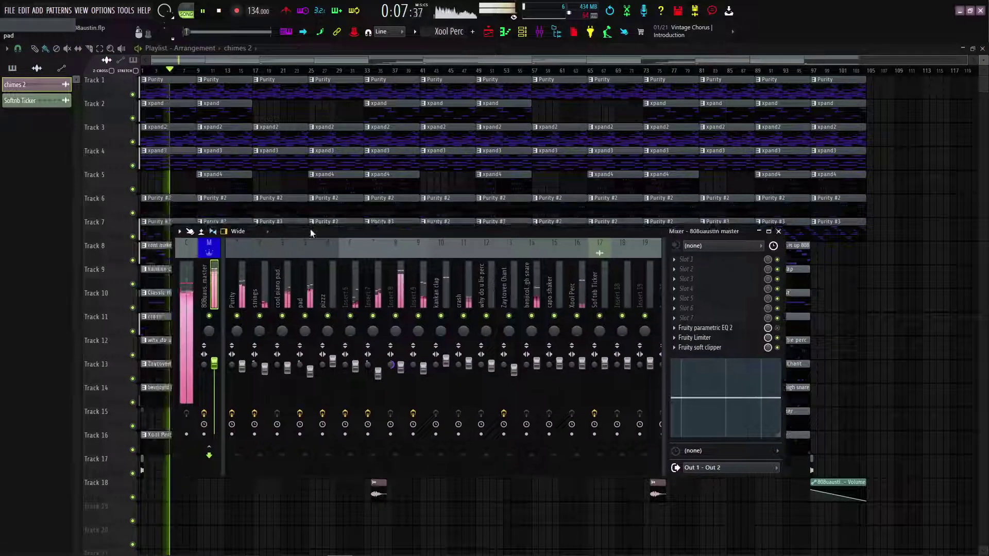
Step: Review the effect chains of the Purity, strings, cool piano pad and pad mixer tracks, briefly opening the effect on pad
left_click(237, 289)
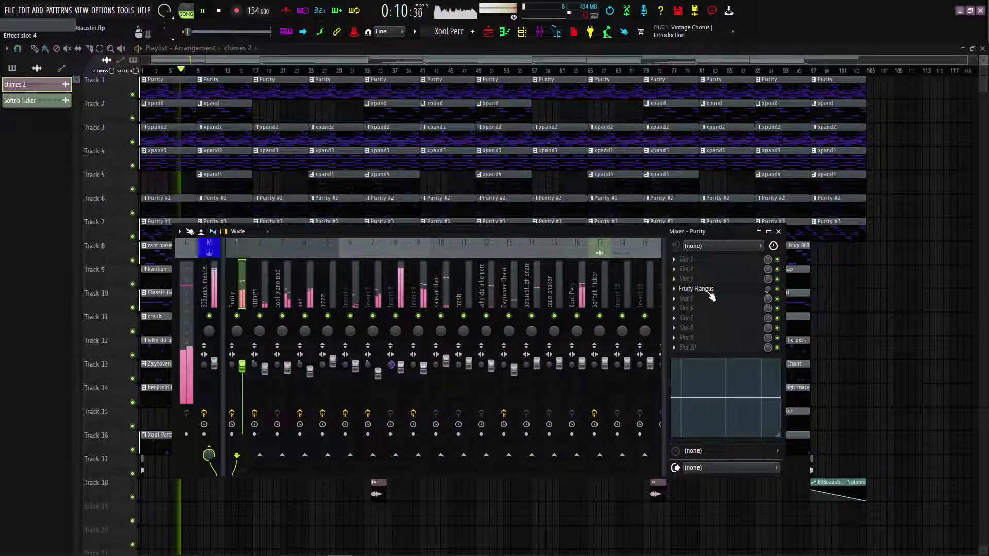
left_click(265, 288)
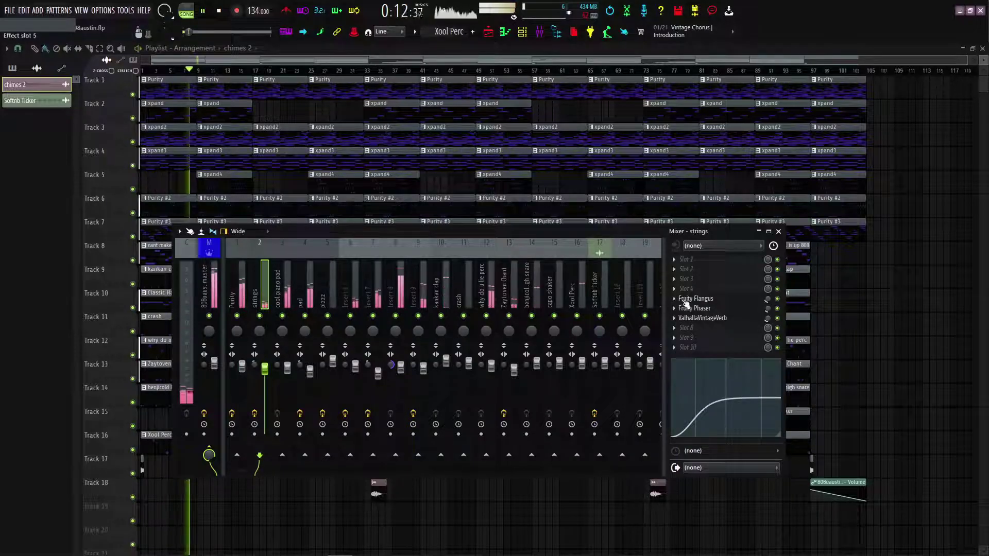
left_click(283, 292)
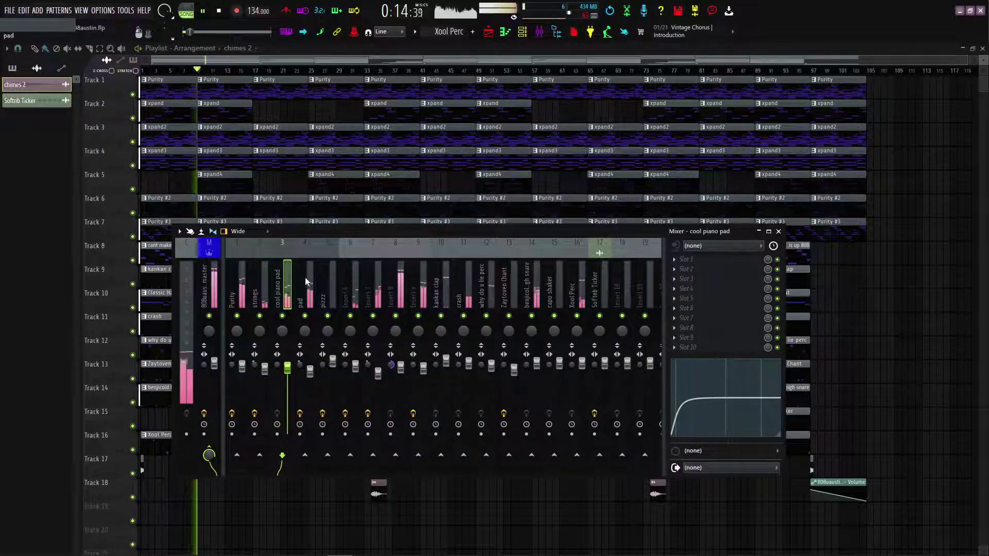
left_click(306, 281)
left_click(710, 302)
left_click(710, 302)
Step: Inspect the Fruity parametric EQ 2, Fruity Delay 3 and ValhallaVintageVerb effects on the pizzz mixer track, closing each one
left_click(334, 287)
left_click(707, 289)
left_click(701, 289)
left_click(700, 309)
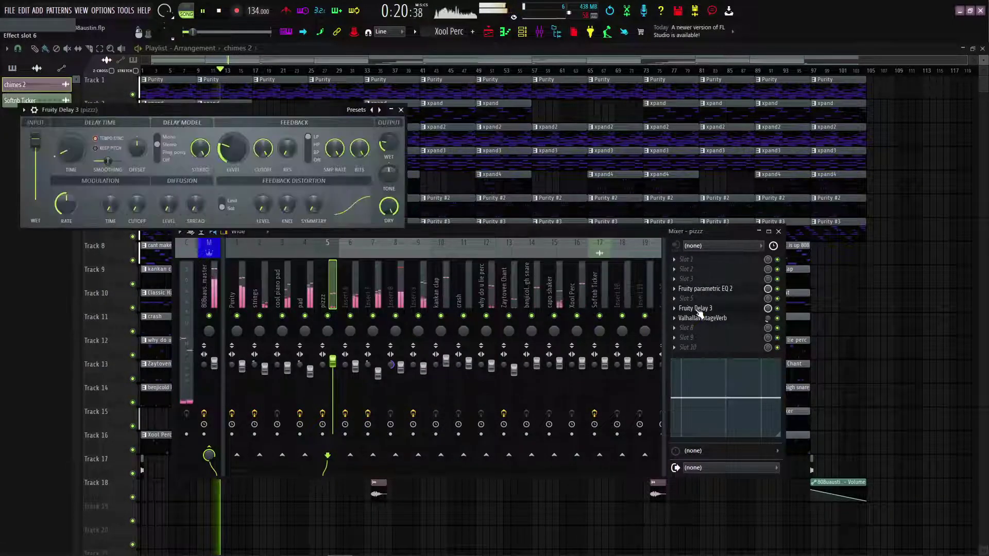
left_click(699, 309)
left_click(705, 318)
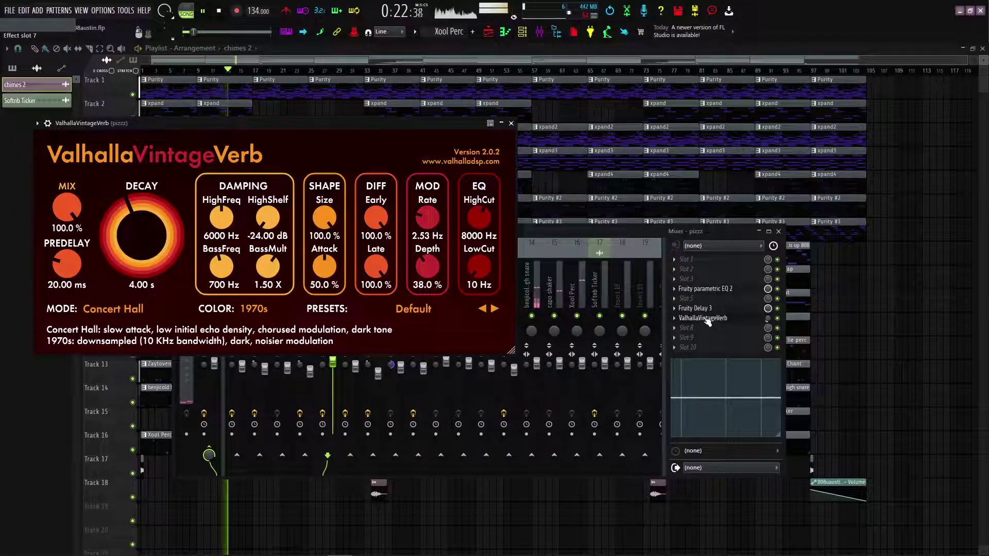
left_click(704, 318)
Step: Review the effect chains of mixer tracks Insert 6 and Insert 7, opening and closing Insert 7's Fruity Love Philter
left_click(353, 293)
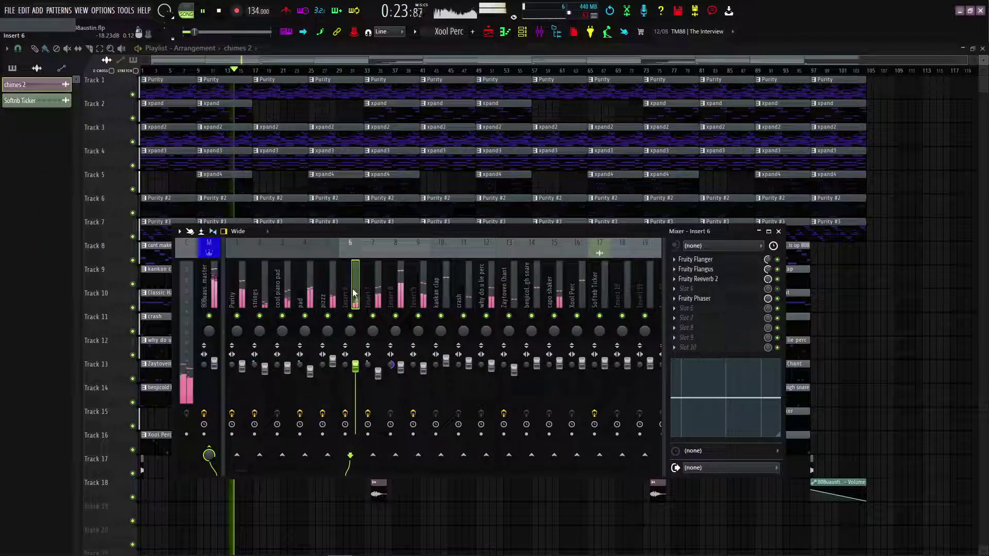
left_click(380, 292)
left_click(715, 266)
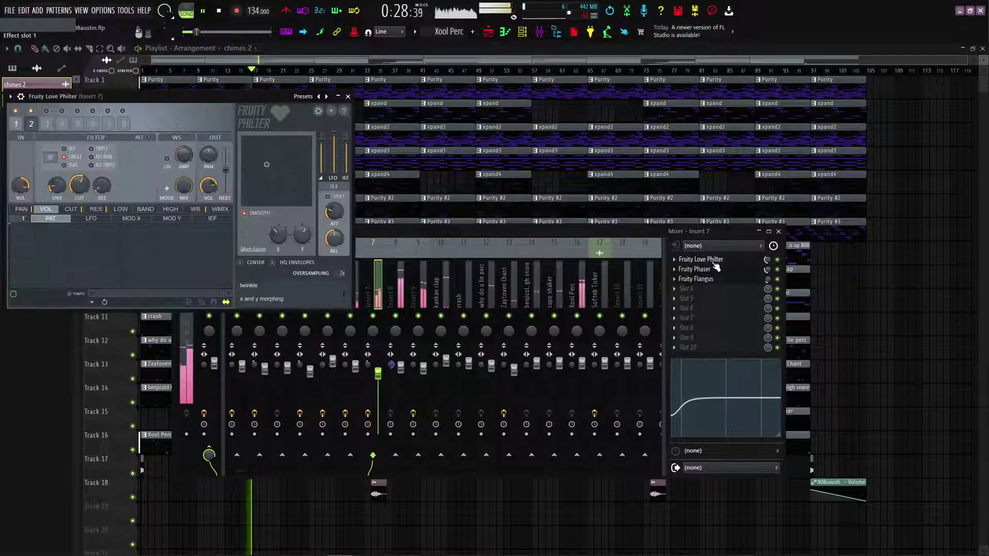
left_click(716, 267)
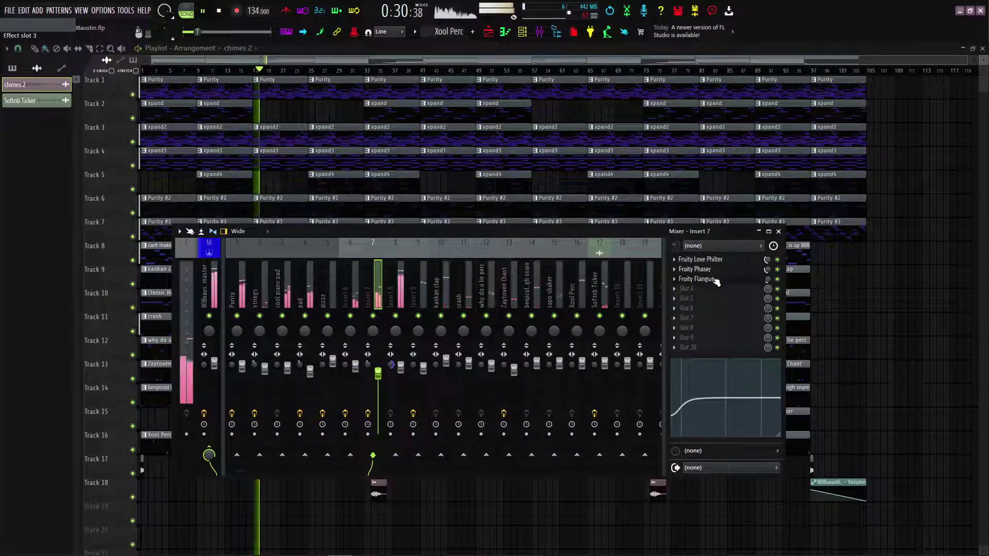
Step: Review the effect slots of mixer tracks Insert 8 and Insert 9, opening and closing Insert 9's Fruity parametric EQ 2
left_click(400, 287)
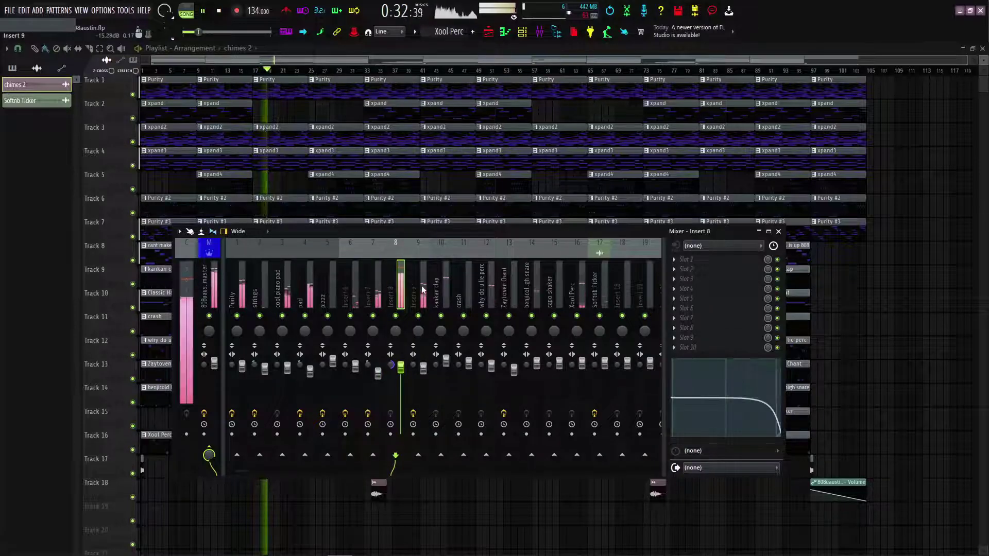
left_click(416, 299)
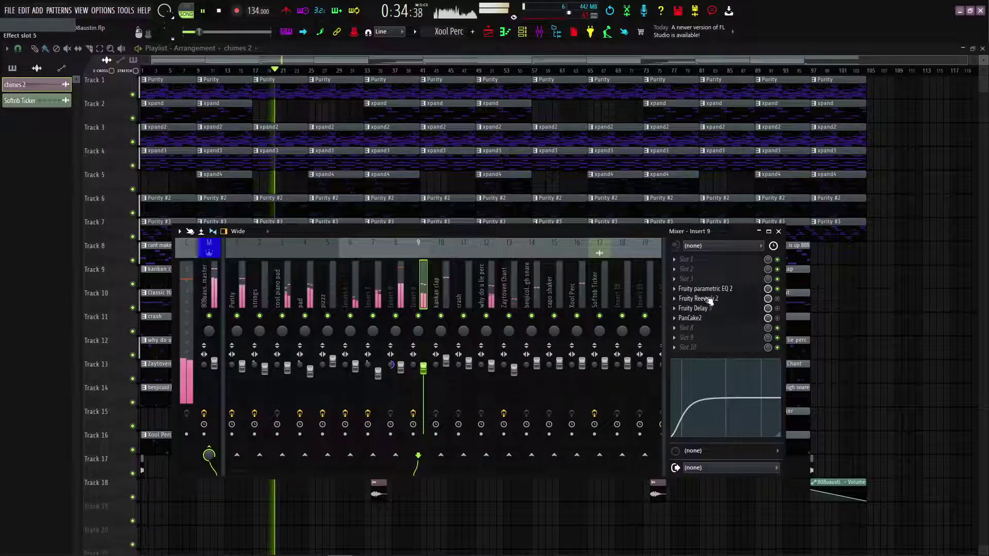
left_click(735, 291)
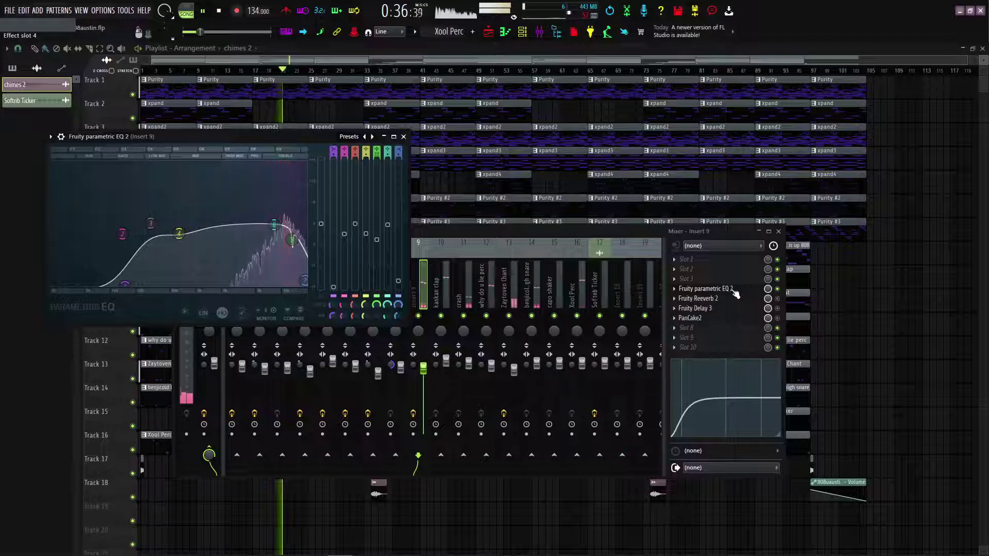
left_click(735, 290)
Step: Check the effect slots of the kankan clap, crash and why do u lie perc tracks, plus Zaytoven Chant's Fruity parametric EQ 2
left_click(446, 286)
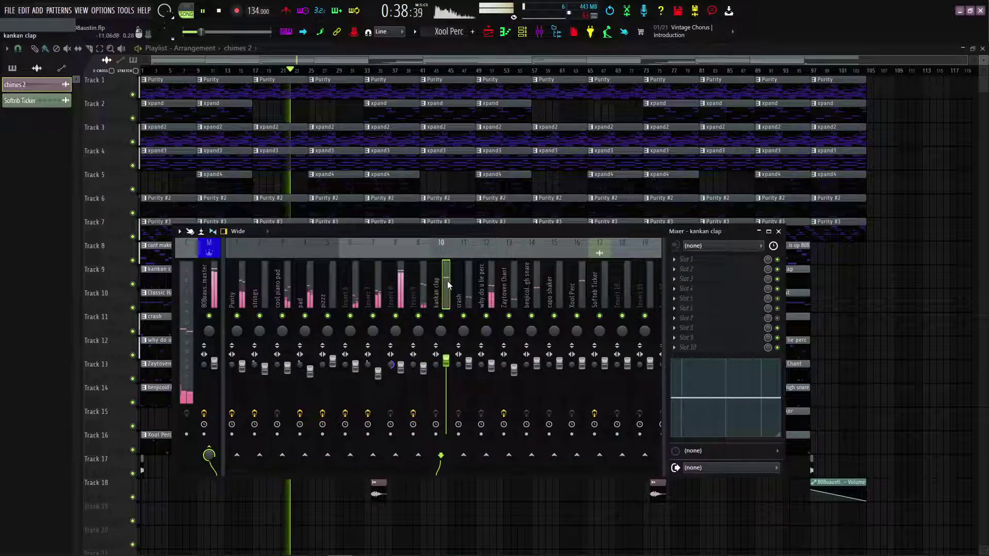
left_click(468, 284)
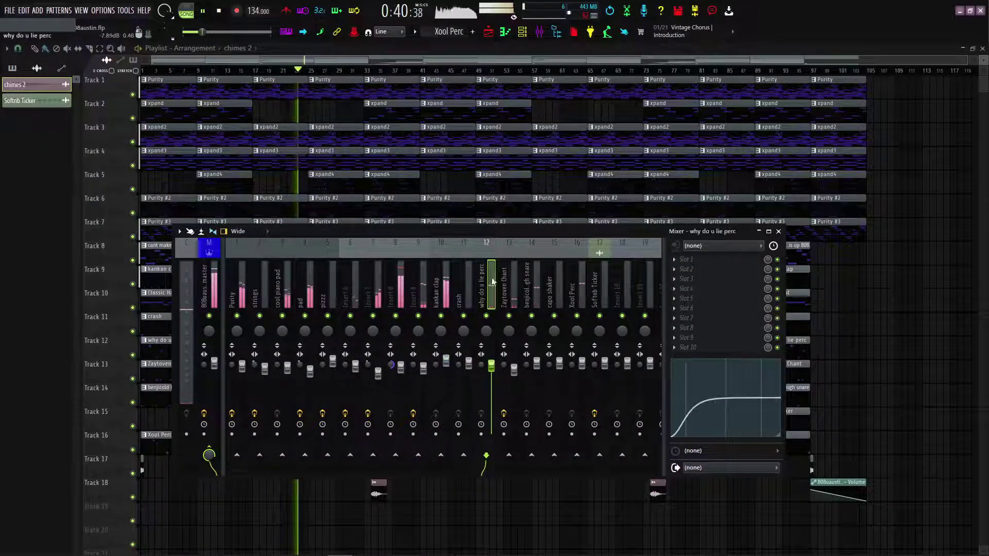
left_click(510, 283)
left_click(711, 311)
left_click(701, 302)
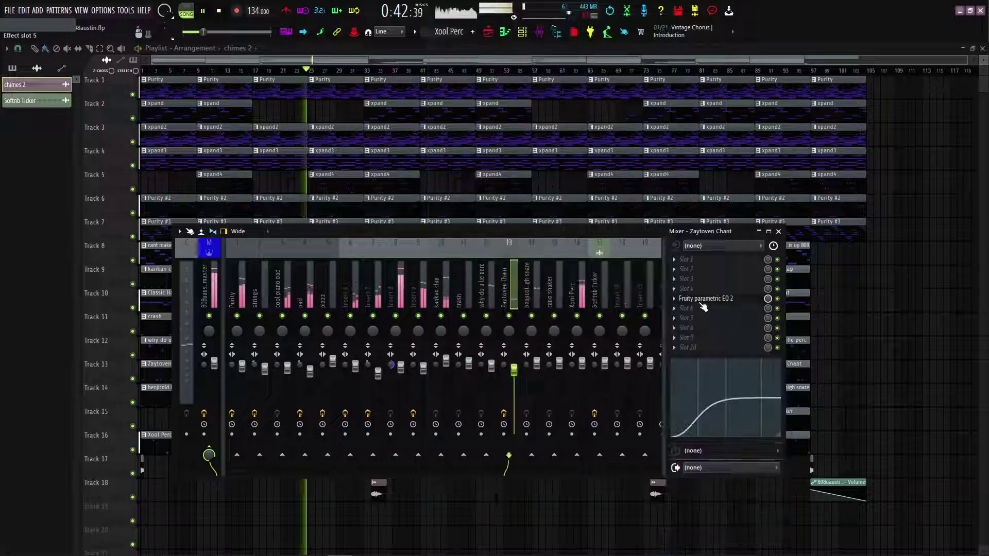
left_click(700, 302)
left_click(695, 302)
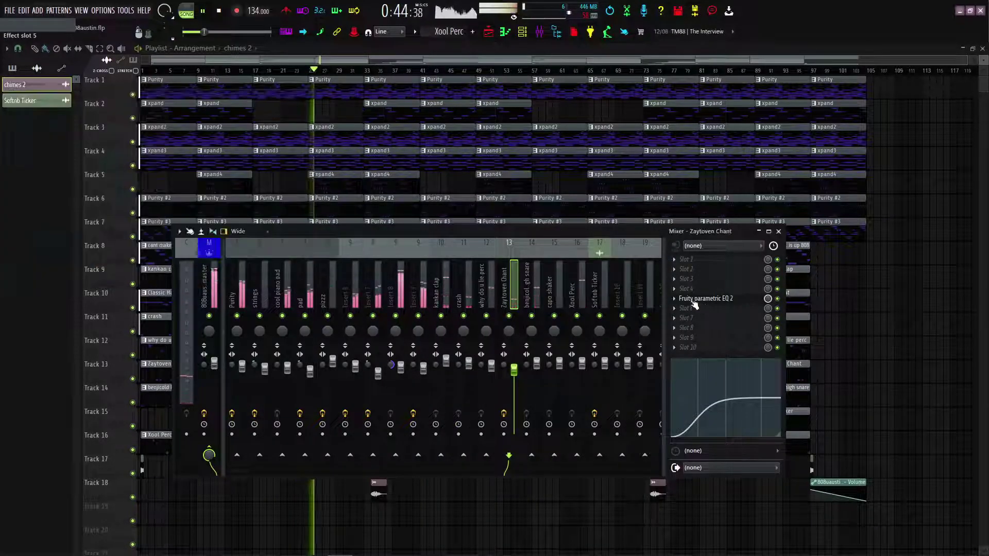
Step: Check the effect slots of the benjicold high snare, capo shaker and Xool Perc tracks, plus Softnb Ticker's Fruity delay 2
left_click(540, 285)
left_click(560, 286)
left_click(581, 286)
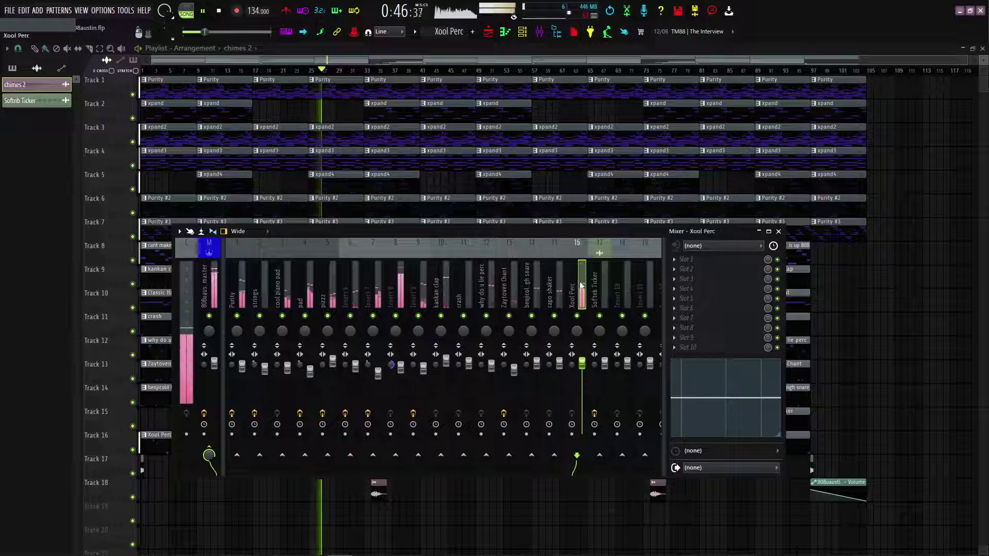
left_click(600, 283)
left_click(695, 308)
left_click(695, 308)
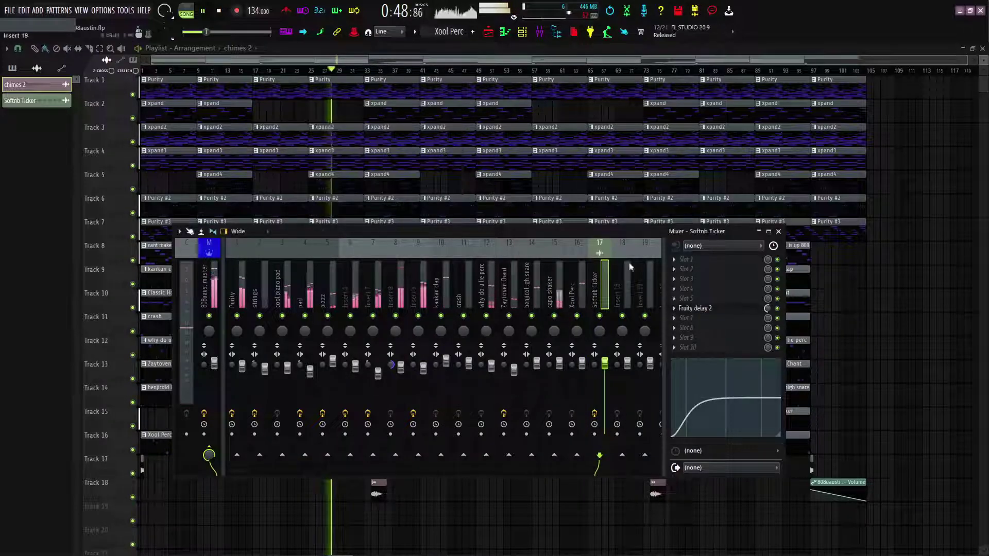
Step: Close the mixer and zoom in on the playlist arrangement to follow the beat as it plays
left_click(779, 232)
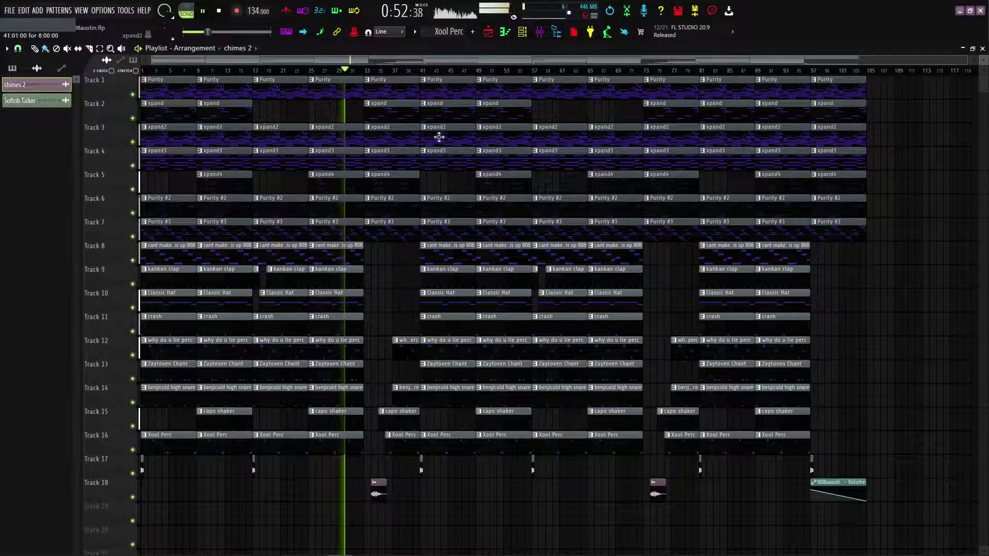
left_click_drag(966, 61, 725, 83)
left_click_drag(591, 61, 607, 67)
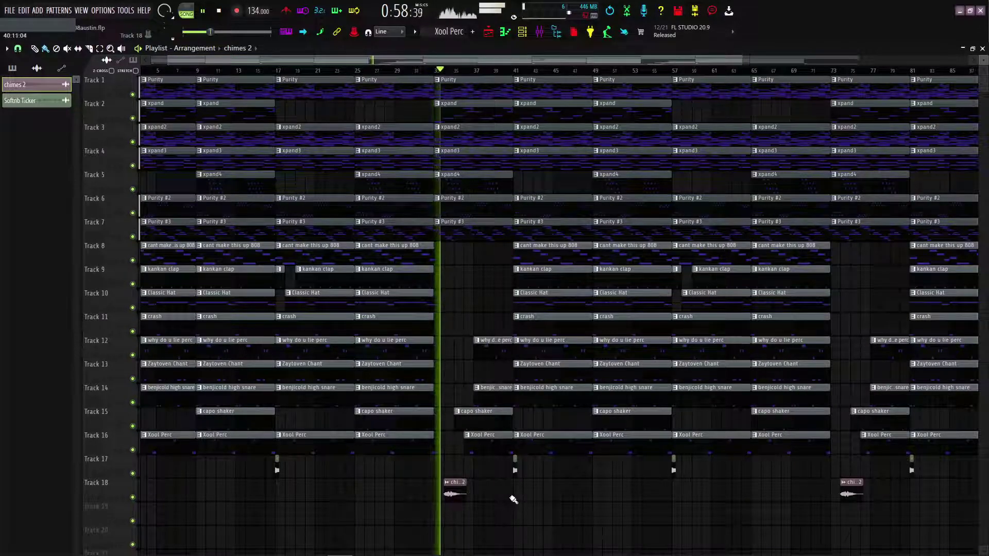